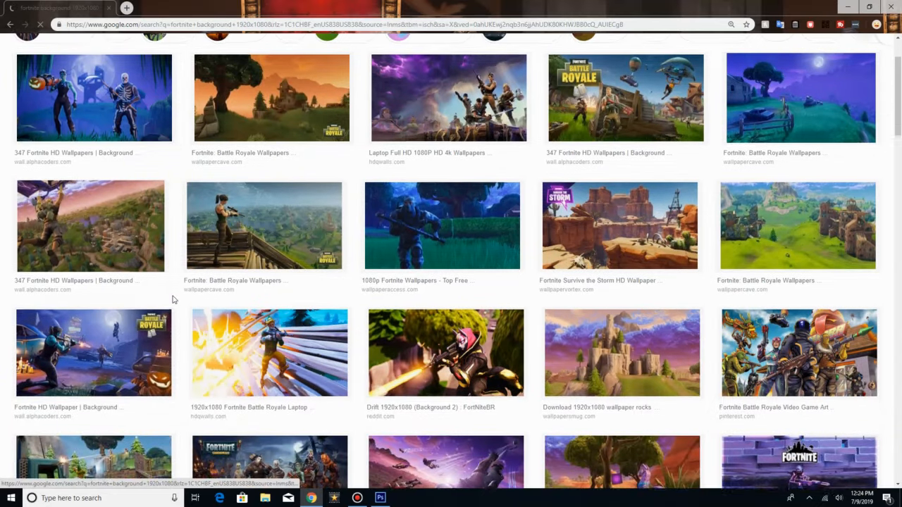
# Step: Find and open the 1920 × 1080 Fortnite llama wallpaper in the image results
pyautogui.scroll(-2, 174, 300)
pyautogui.scroll(-3, 174, 300)
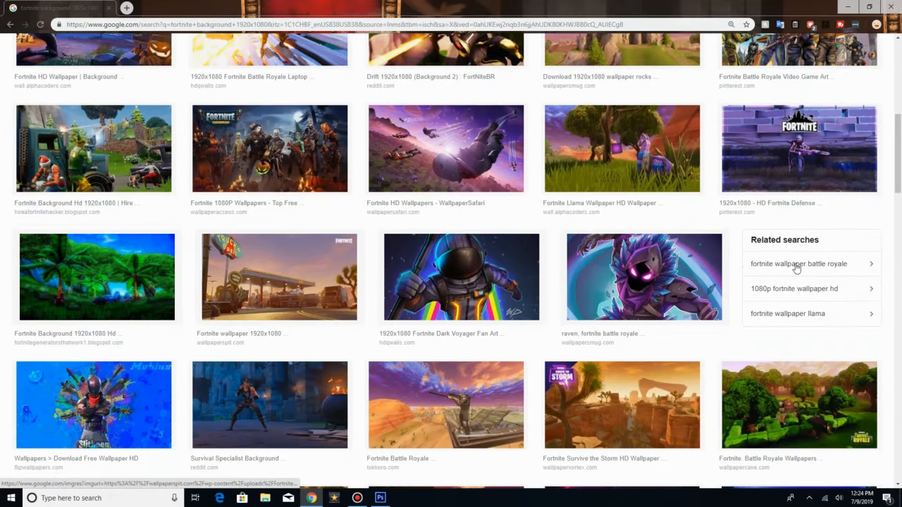
pyautogui.click(622, 174)
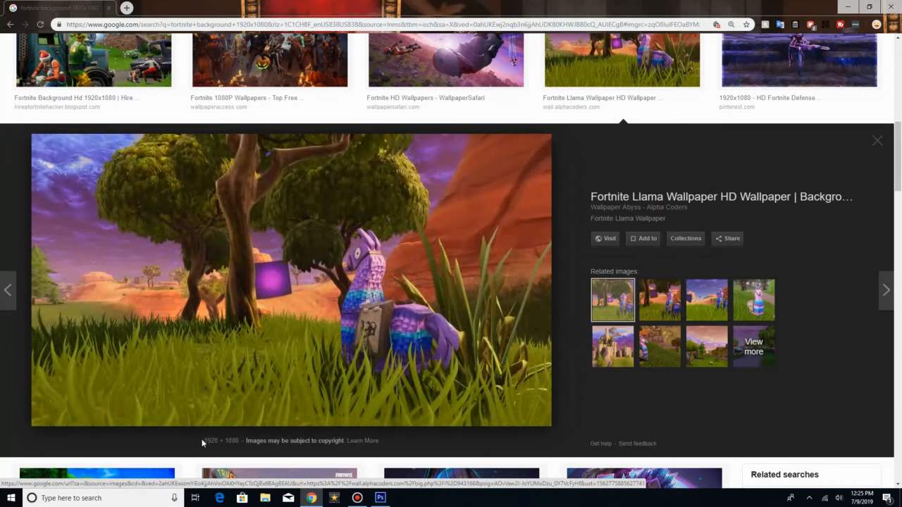
pyautogui.moveTo(202, 443); pyautogui.dragTo(247, 443)
# Step: Copy the enlarged llama wallpaper image to the clipboard
pyautogui.click(236, 336)
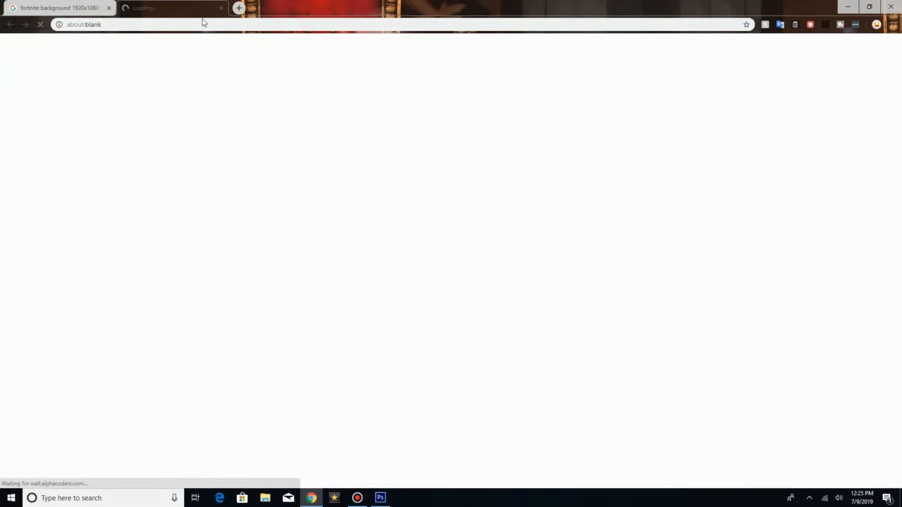
pyautogui.click(221, 7)
pyautogui.rightClick(258, 305)
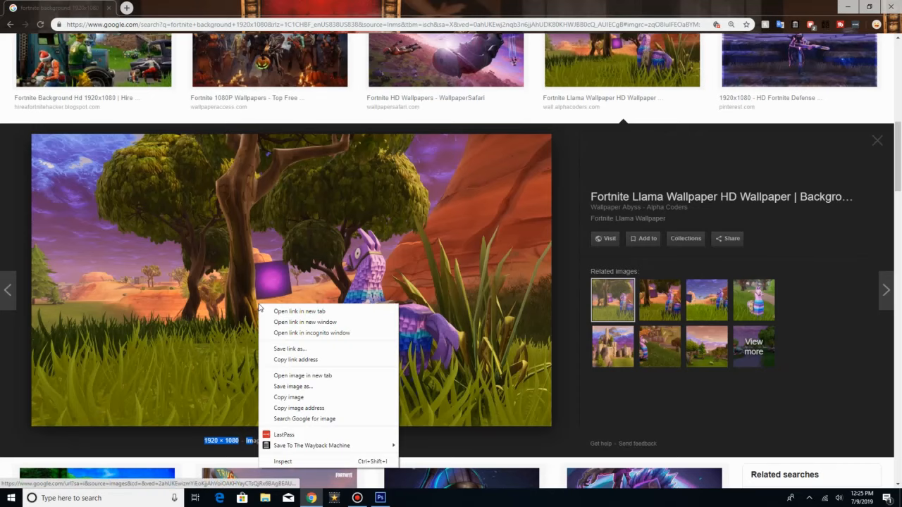
pyautogui.click(288, 397)
# Step: Switch to Photoshop and paste the copied wallpaper into the blank Untitled-1 document
pyautogui.moveTo(381, 497)
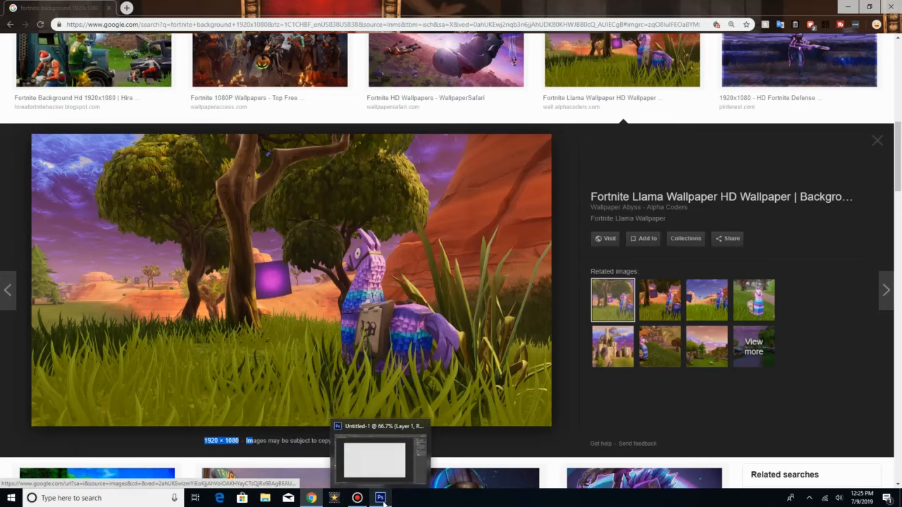
pyautogui.click(347, 455)
pyautogui.click(43, 6)
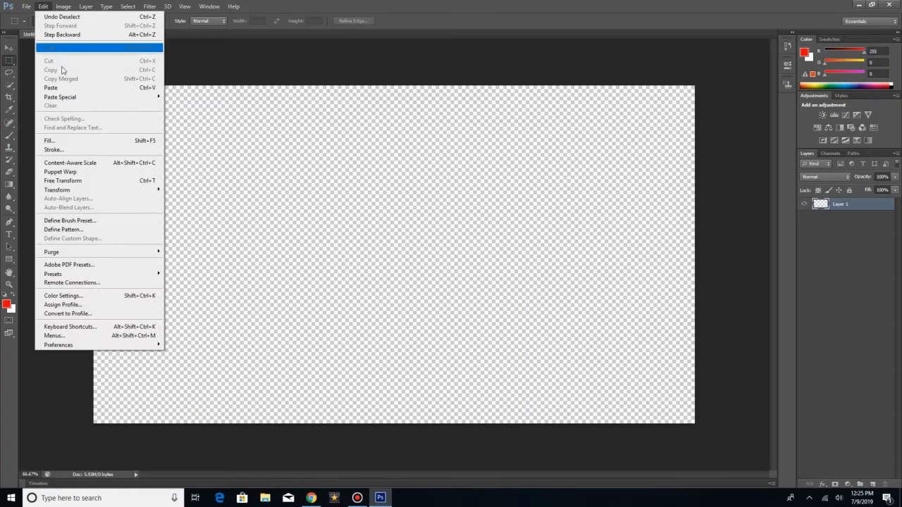
pyautogui.click(65, 87)
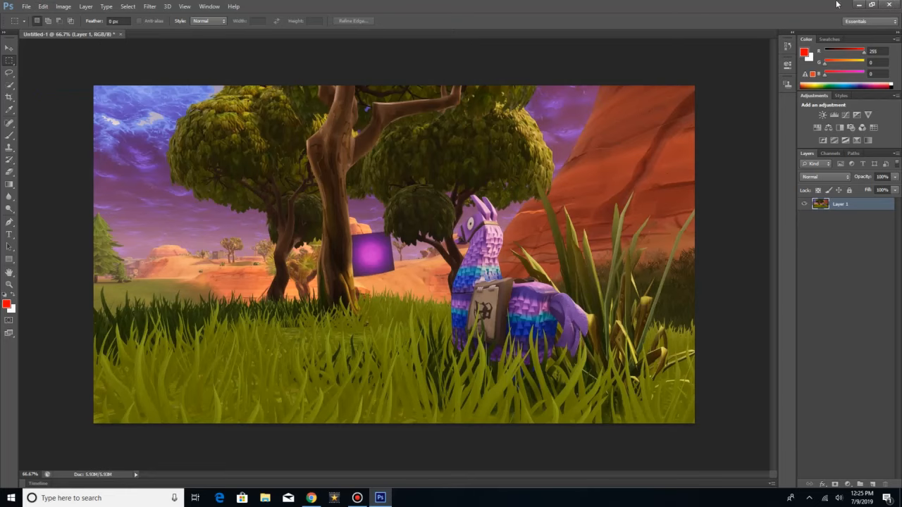
# Step: Return to Chrome and search for "fortnite raven png" in a new browser tab, showing the image results
pyautogui.click(860, 5)
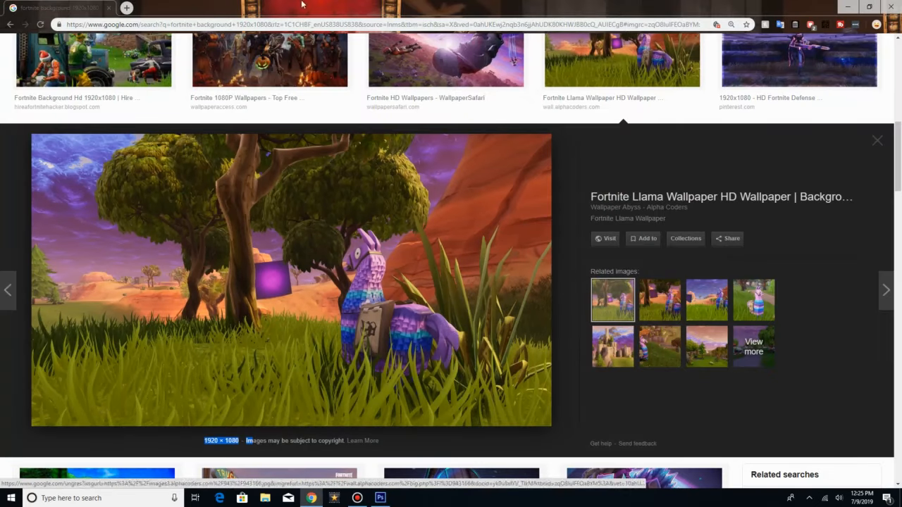
pyautogui.click(126, 8)
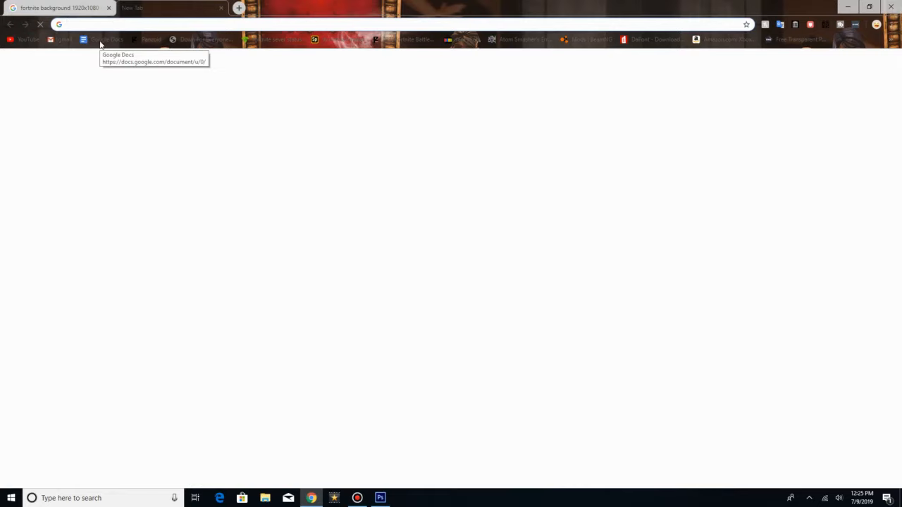
pyautogui.write('fort')
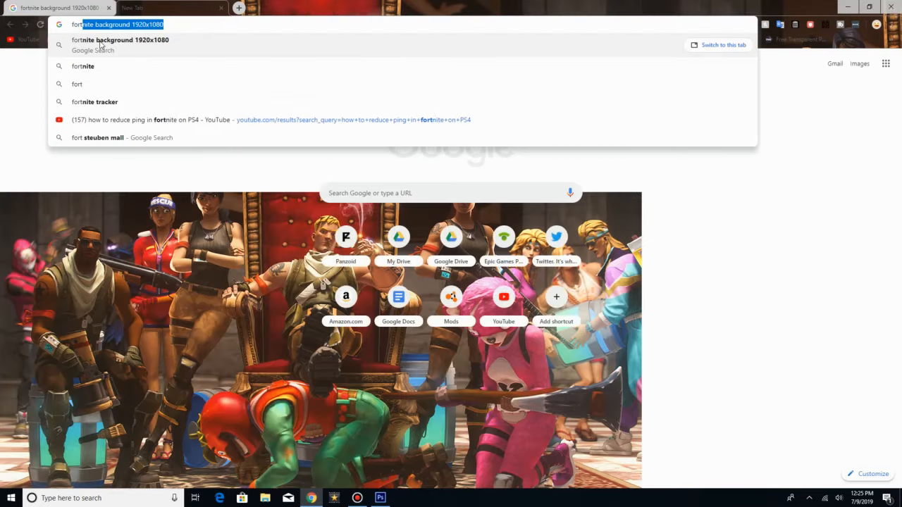
pyautogui.write('nite ')
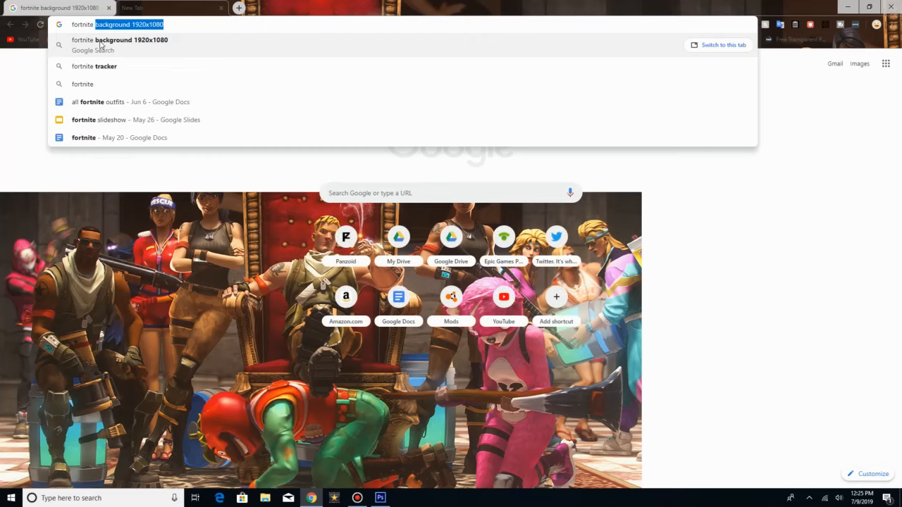
pyautogui.write('raven')
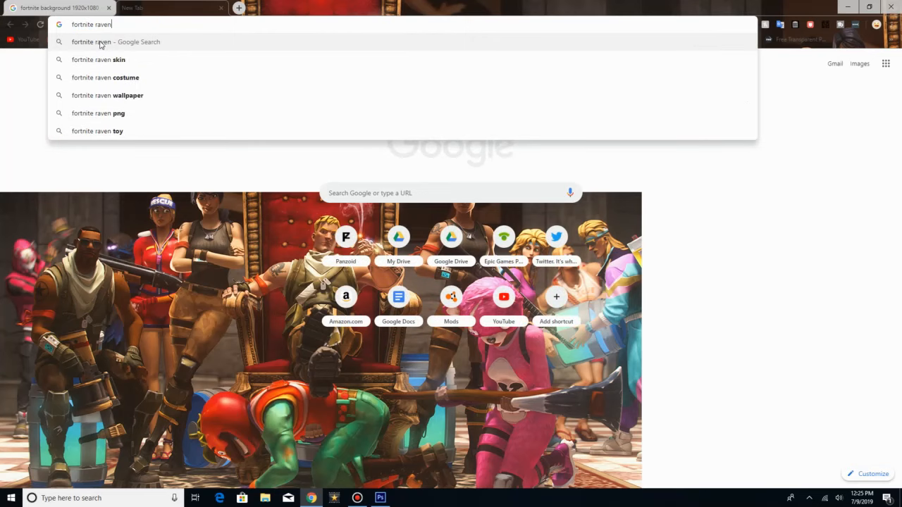
pyautogui.write(' png')
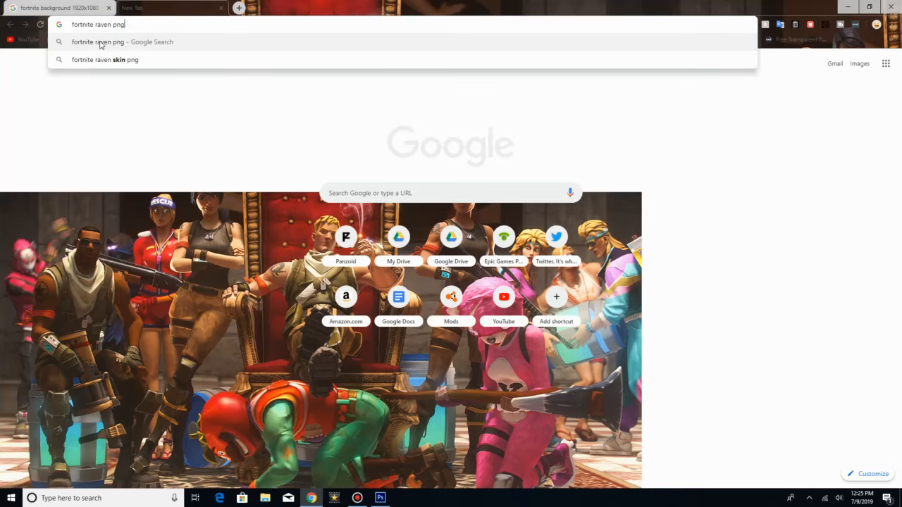
pyautogui.press('Return')
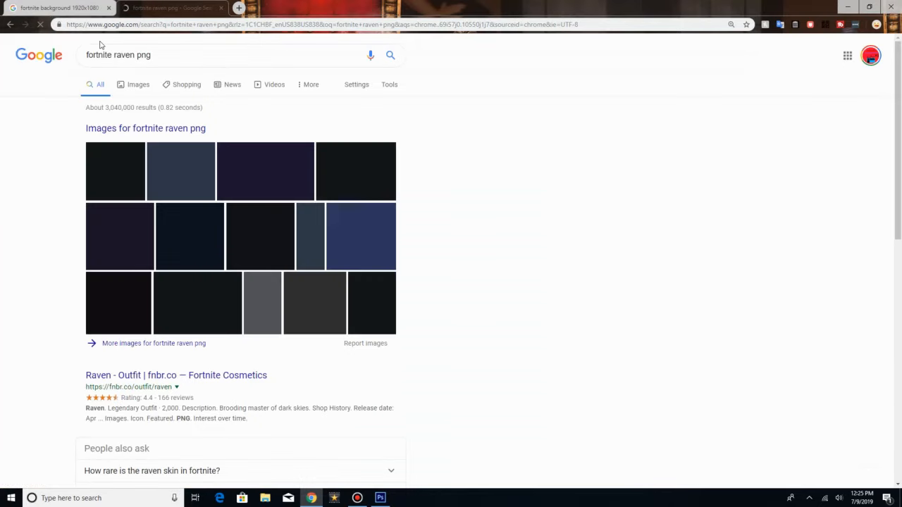
pyautogui.click(146, 85)
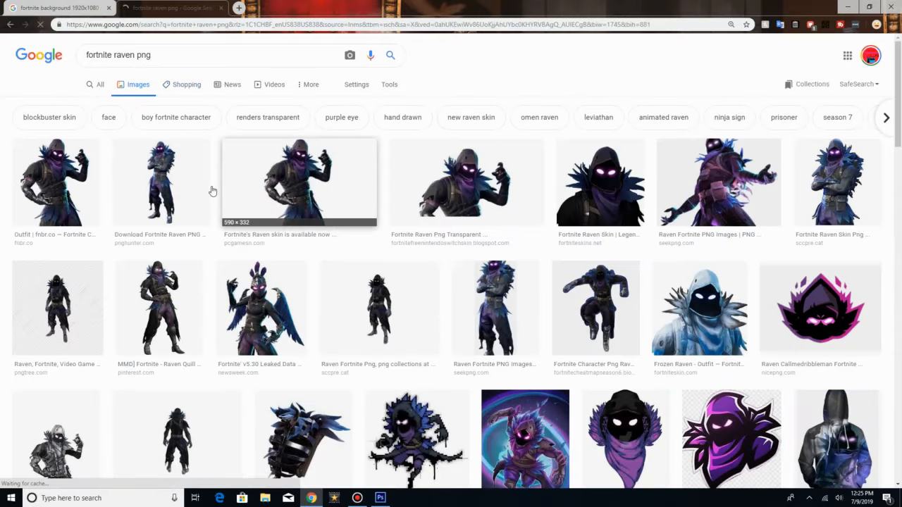
# Step: Open the fnbr.co Raven outfit picture and save it to the Desktop as a PNG image named featured
pyautogui.click(85, 190)
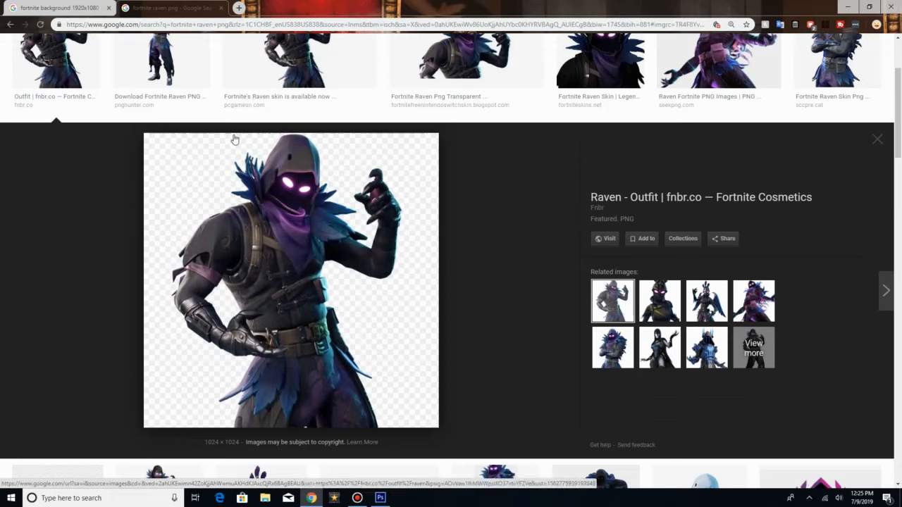
pyautogui.rightClick(321, 191)
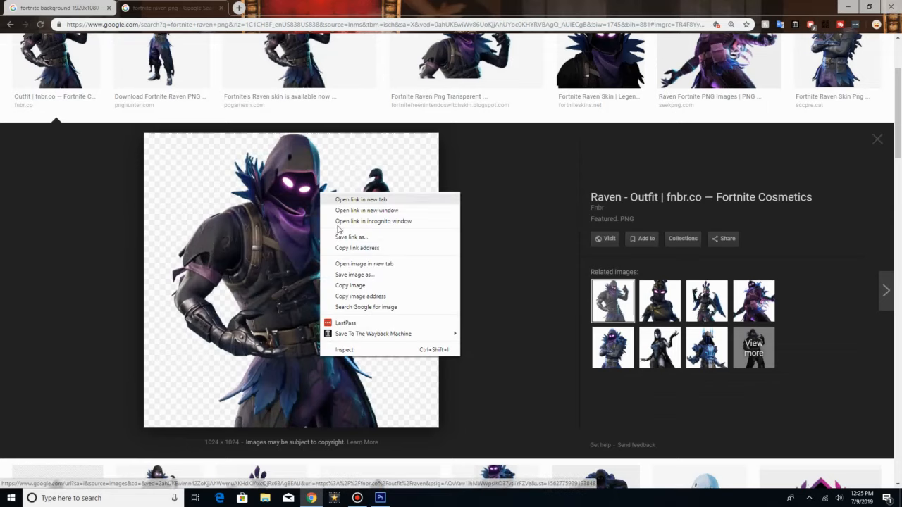
pyautogui.click(341, 286)
pyautogui.rightClick(351, 222)
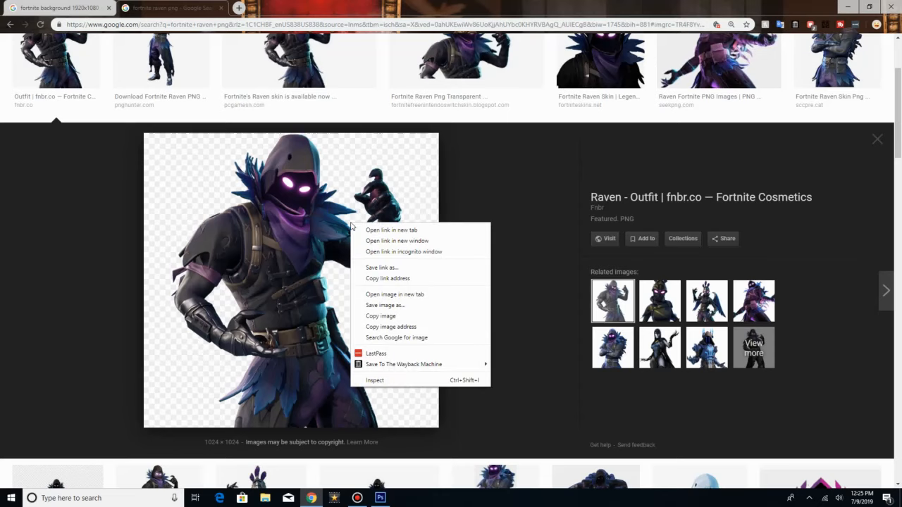
pyautogui.click(385, 305)
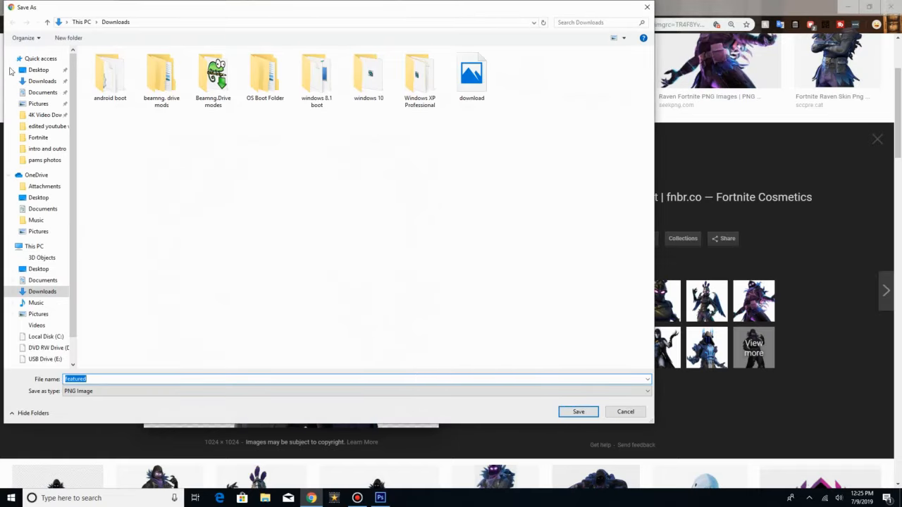
pyautogui.click(35, 71)
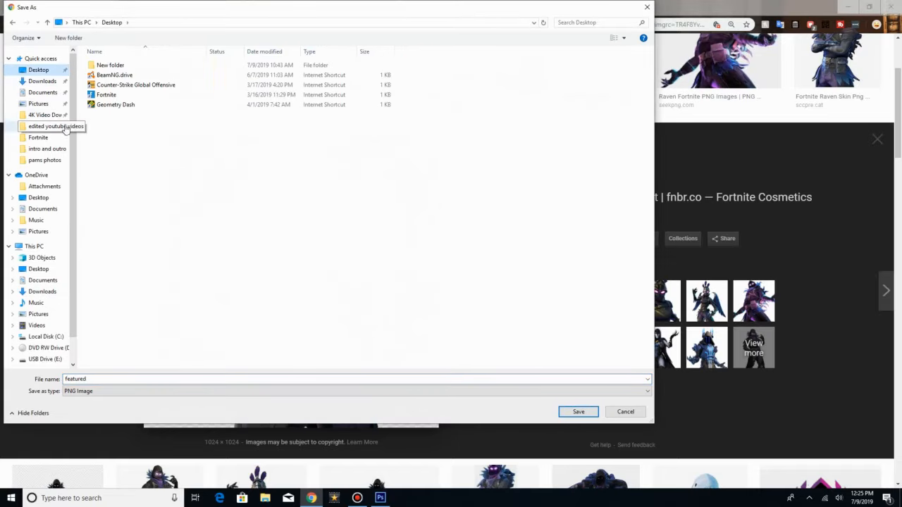
pyautogui.click(575, 412)
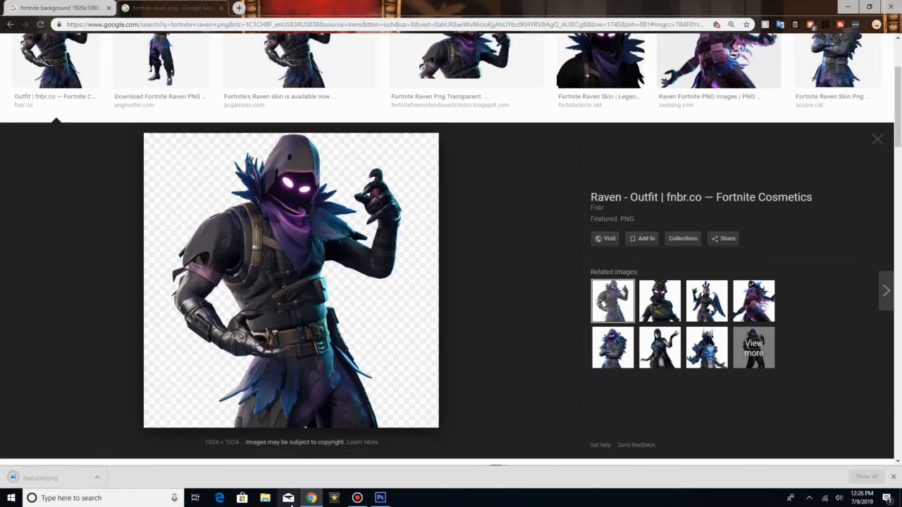
# Step: Switch to Photoshop, start placing a file into the wallpaper document and browse to the Desktop folder
pyautogui.click(379, 498)
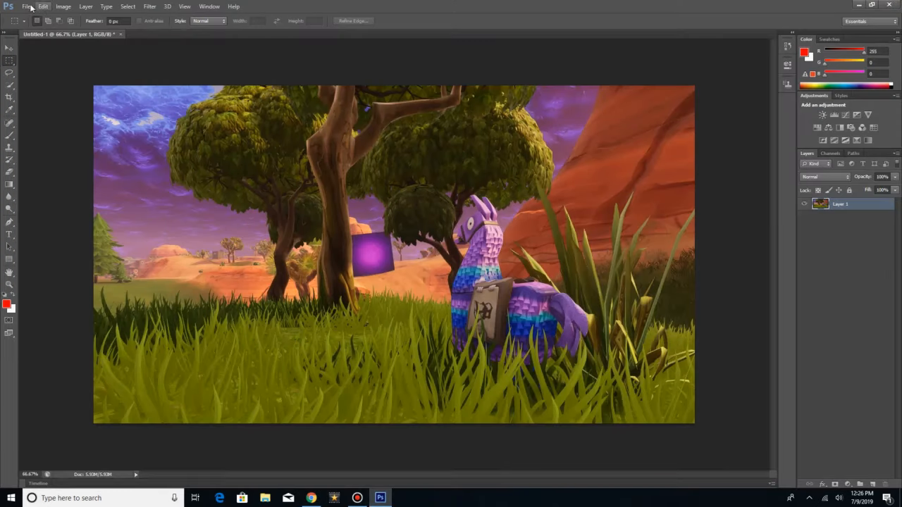
pyautogui.click(26, 6)
pyautogui.moveTo(58, 197)
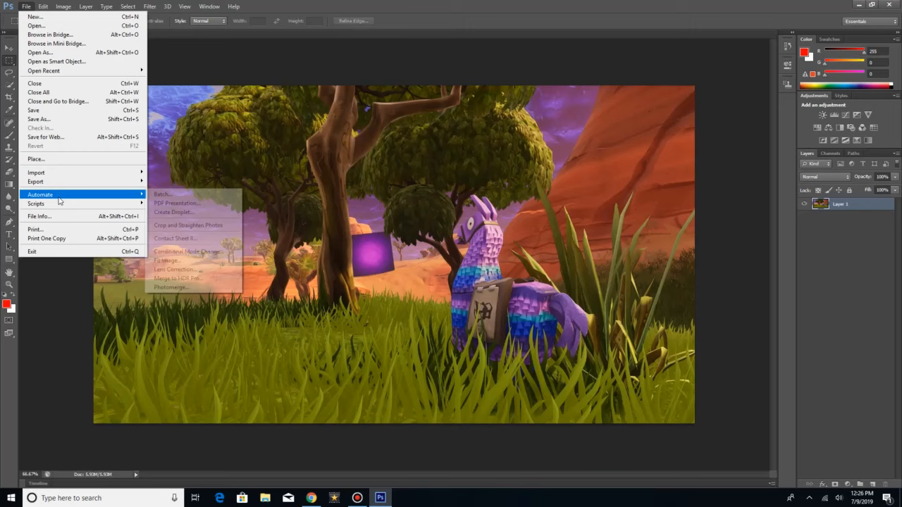
pyautogui.click(52, 159)
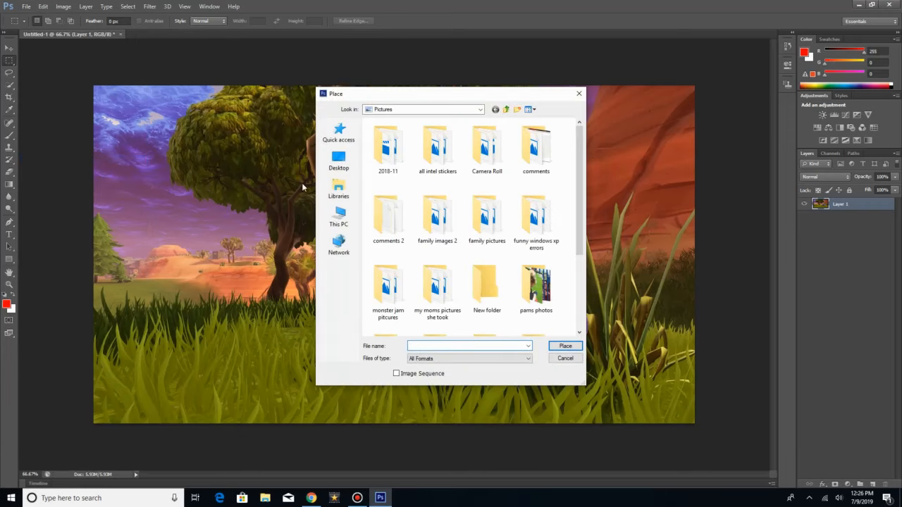
pyautogui.click(340, 165)
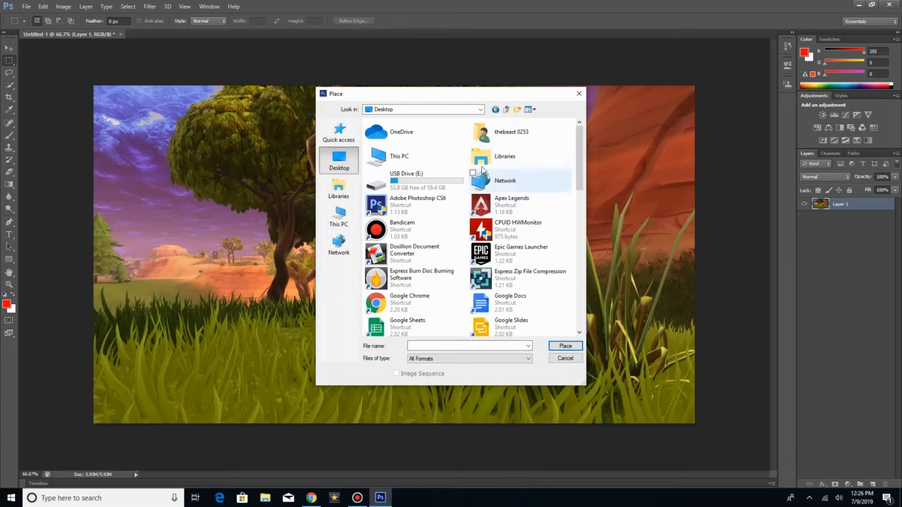
pyautogui.doubleClick(409, 156)
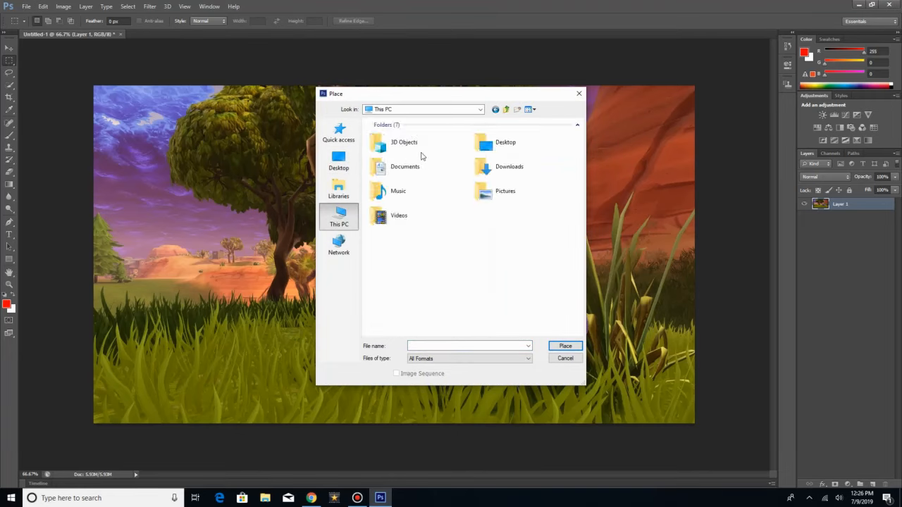
pyautogui.doubleClick(540, 147)
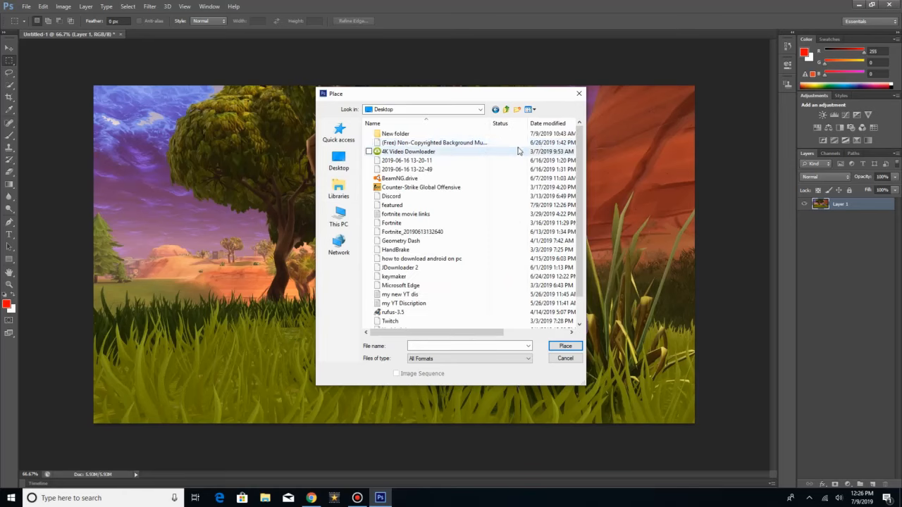
# Step: Place featured.png from the Desktop into the wallpaper document at its original size and commit the placement
pyautogui.scroll(-1, 437, 229)
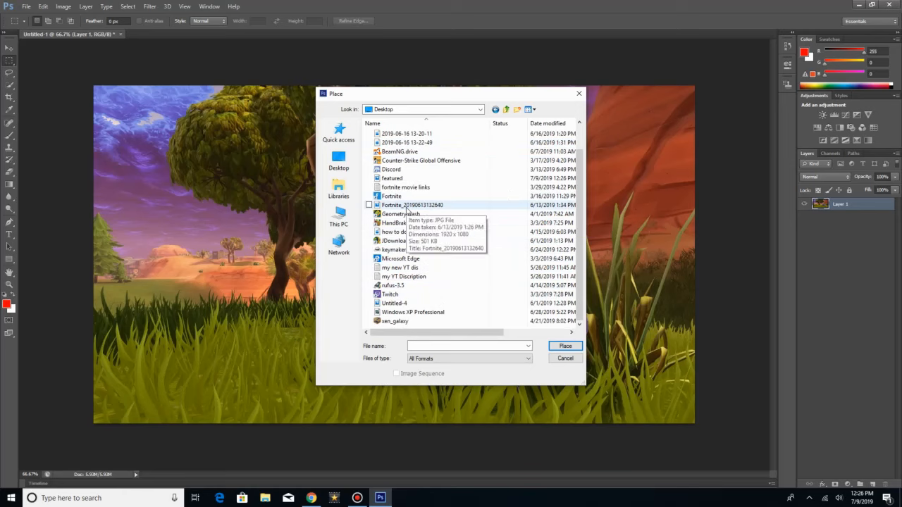
pyautogui.scroll(1, 407, 210)
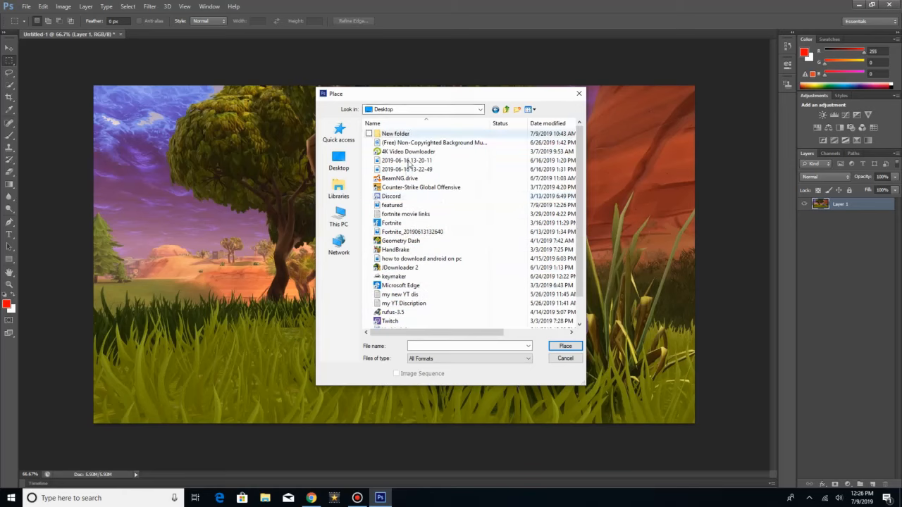
pyautogui.scroll(-1, 409, 204)
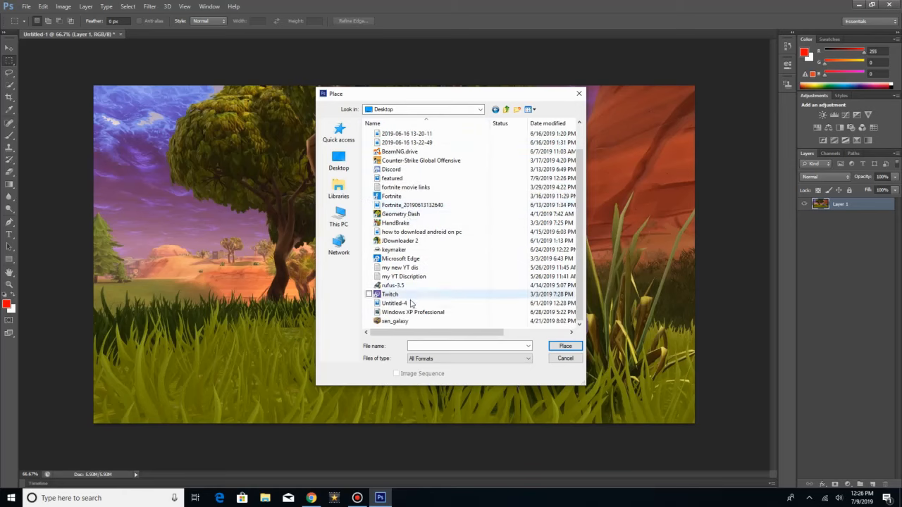
pyautogui.click(409, 347)
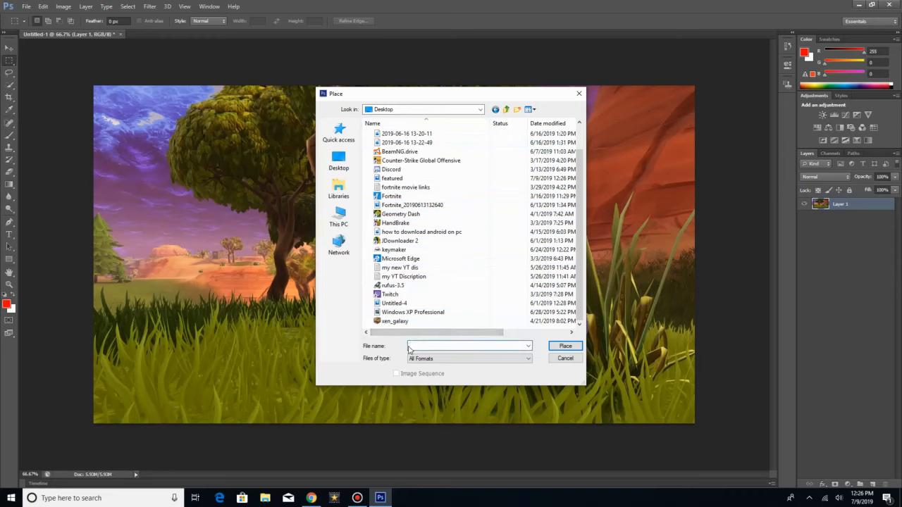
pyautogui.write('feat')
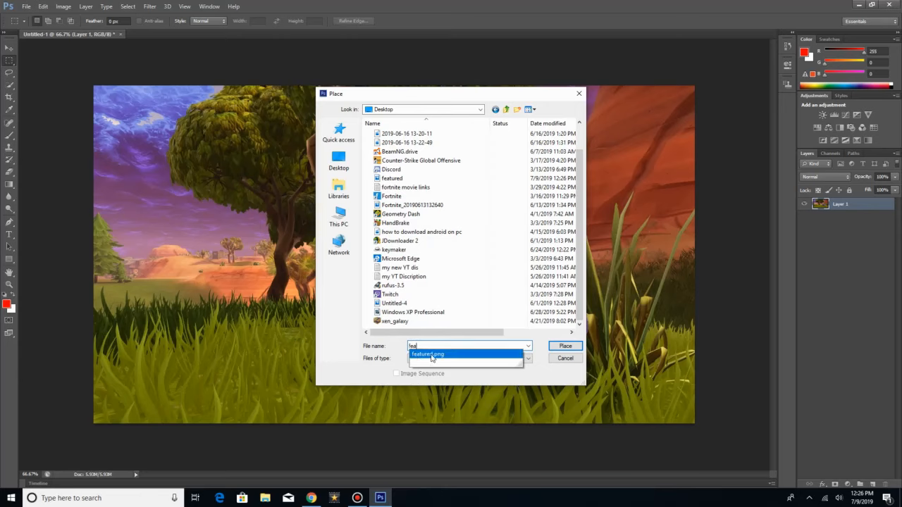
pyautogui.click(432, 354)
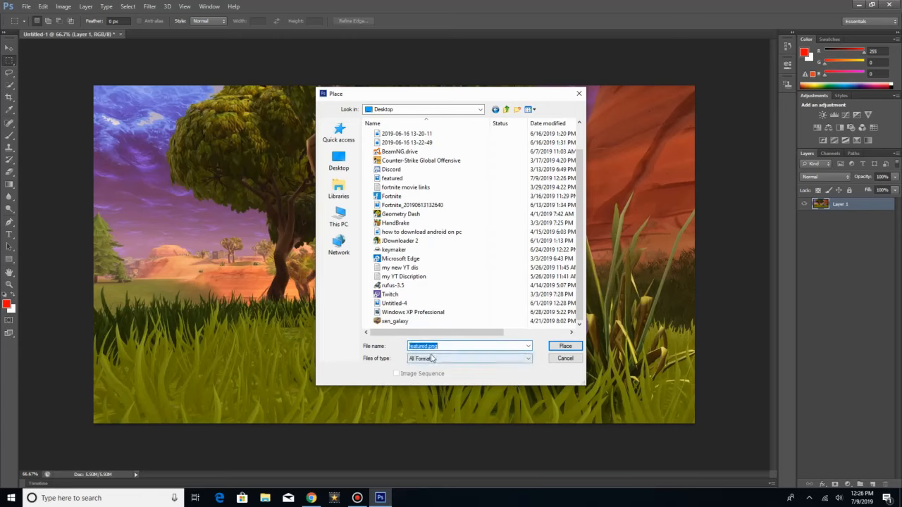
pyautogui.click(566, 346)
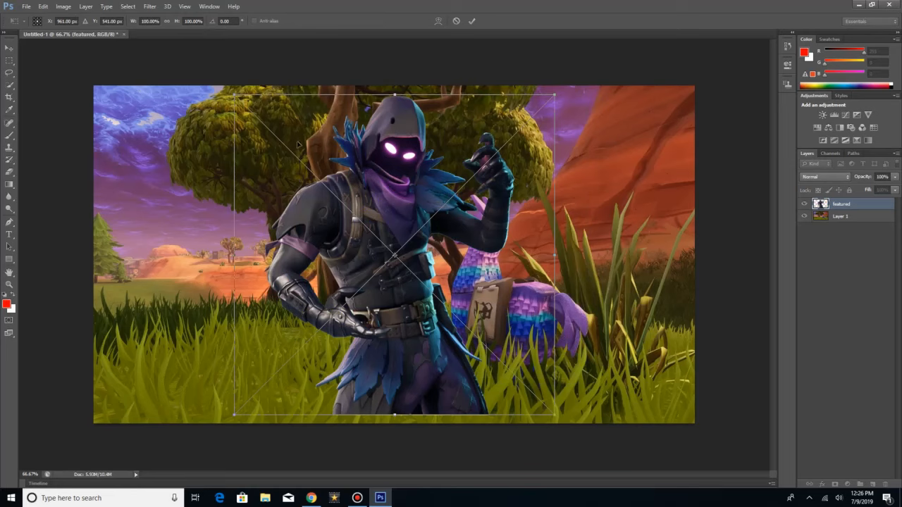
pyautogui.click(9, 47)
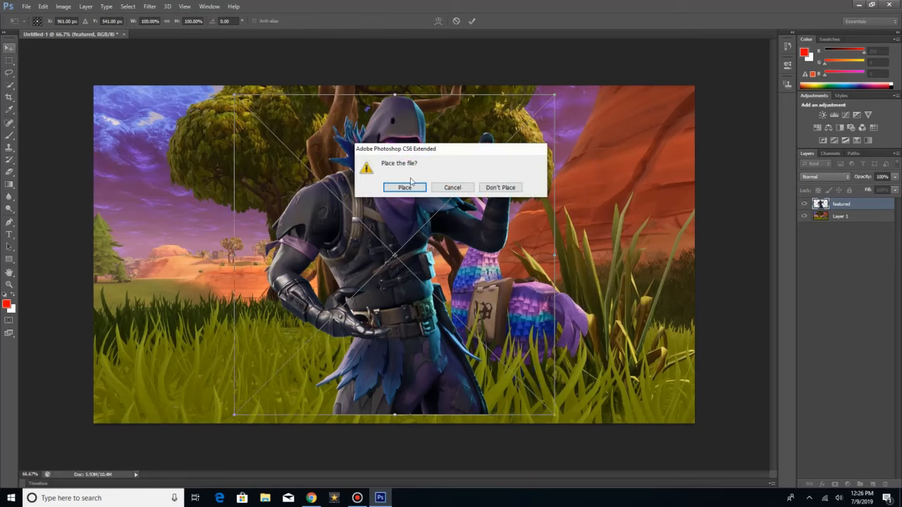
pyautogui.click(412, 189)
# Step: Move the Raven character to the right side of the canvas, over the llama, and flip it horizontally
pyautogui.moveTo(433, 186); pyautogui.dragTo(592, 195)
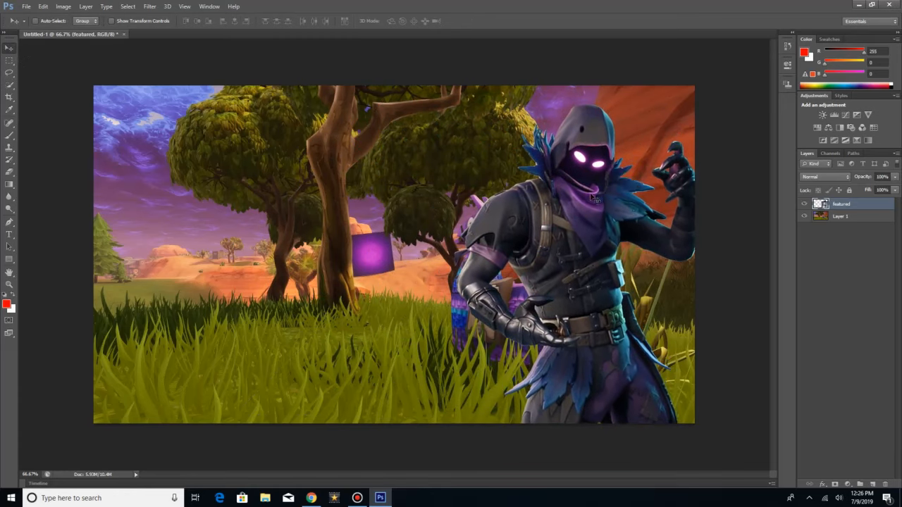
pyautogui.click(42, 7)
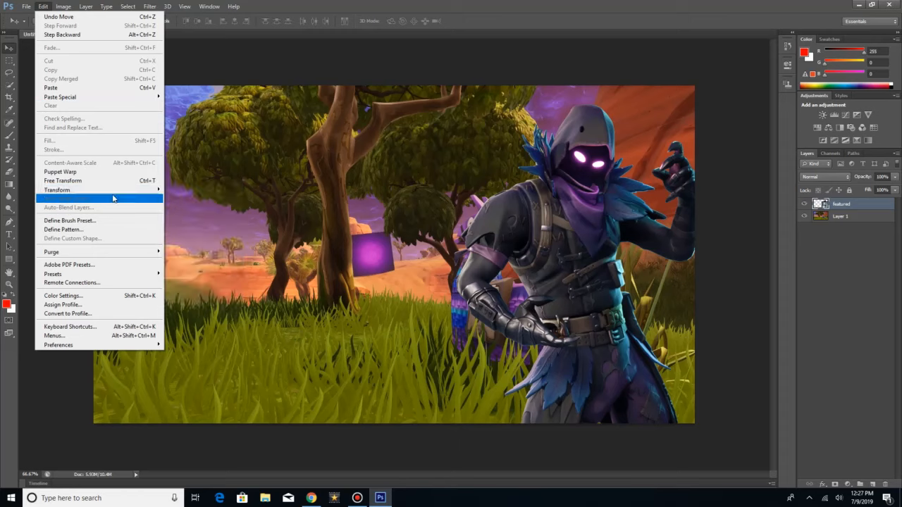
pyautogui.moveTo(132, 197)
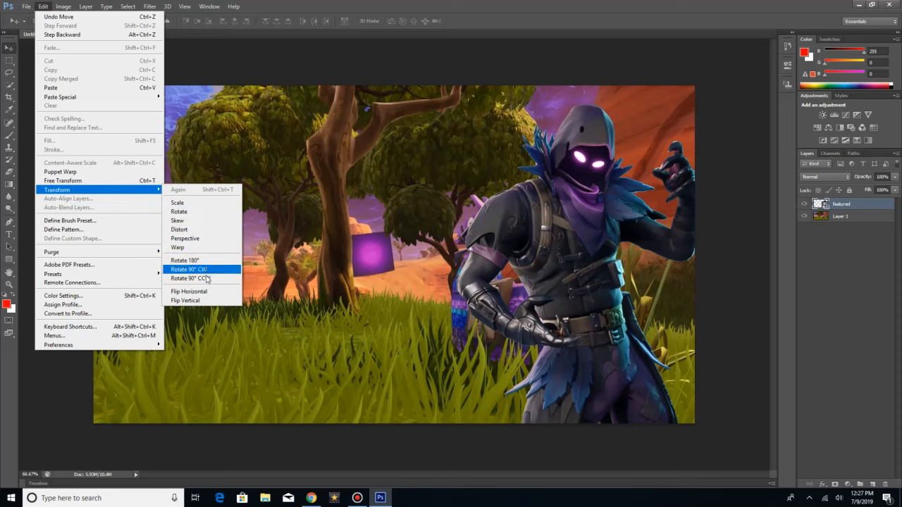
pyautogui.click(188, 291)
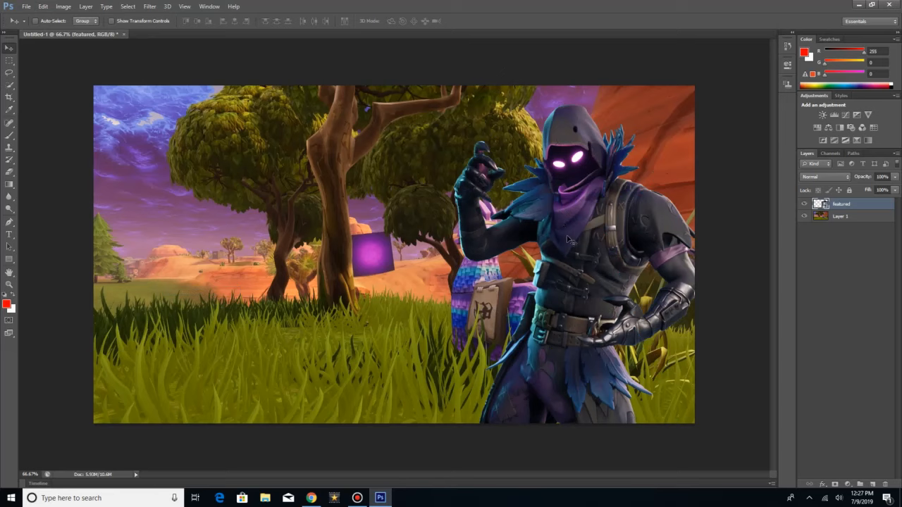
pyautogui.moveTo(567, 238); pyautogui.dragTo(565, 236)
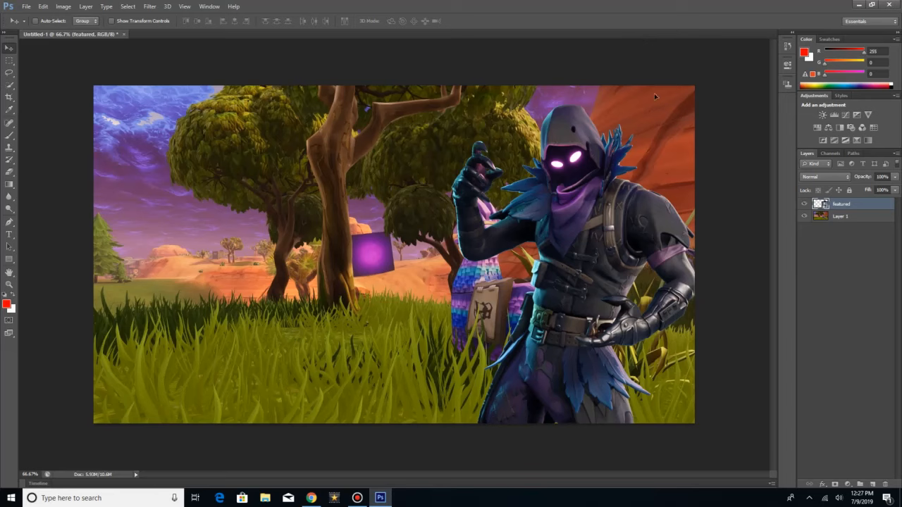
pyautogui.moveTo(654, 96); pyautogui.dragTo(594, 142)
pyautogui.moveTo(501, 230); pyautogui.dragTo(557, 184)
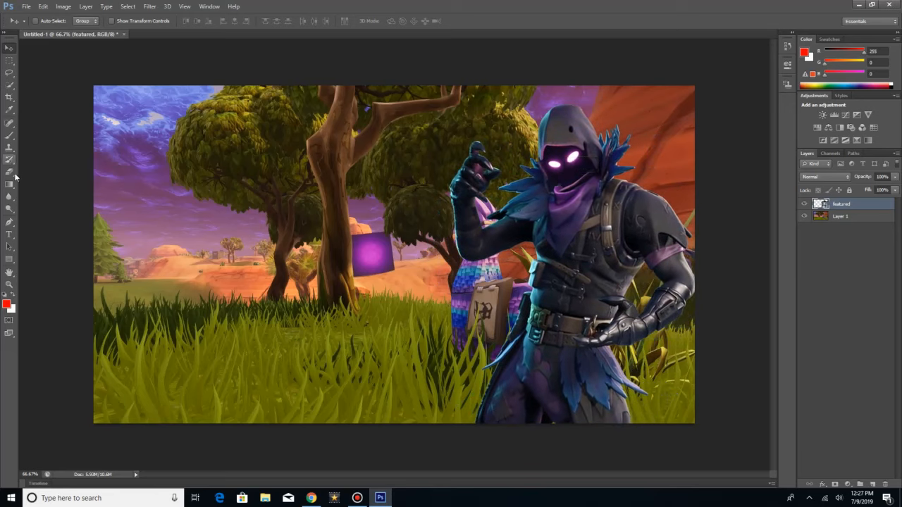
# Step: Start an empty text layer in the sky at the canvas's upper left with the Type tool
pyautogui.click(12, 239)
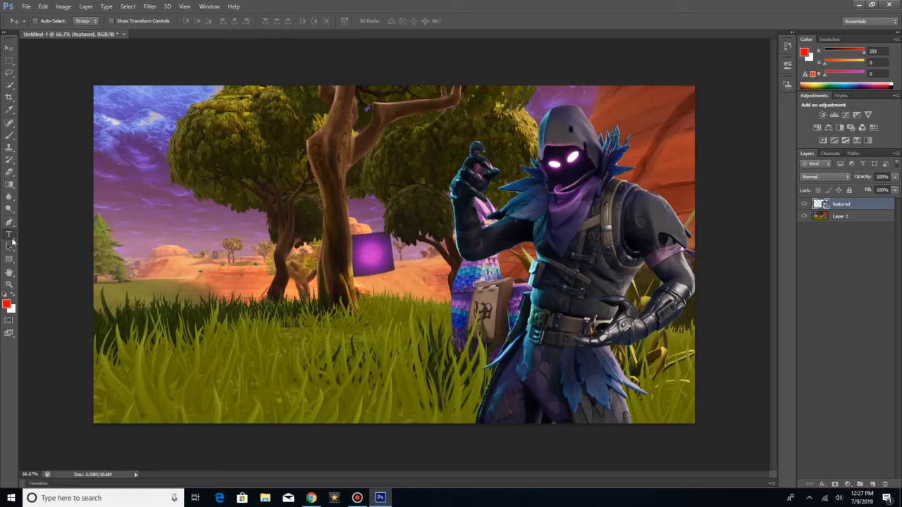
pyautogui.click(118, 125)
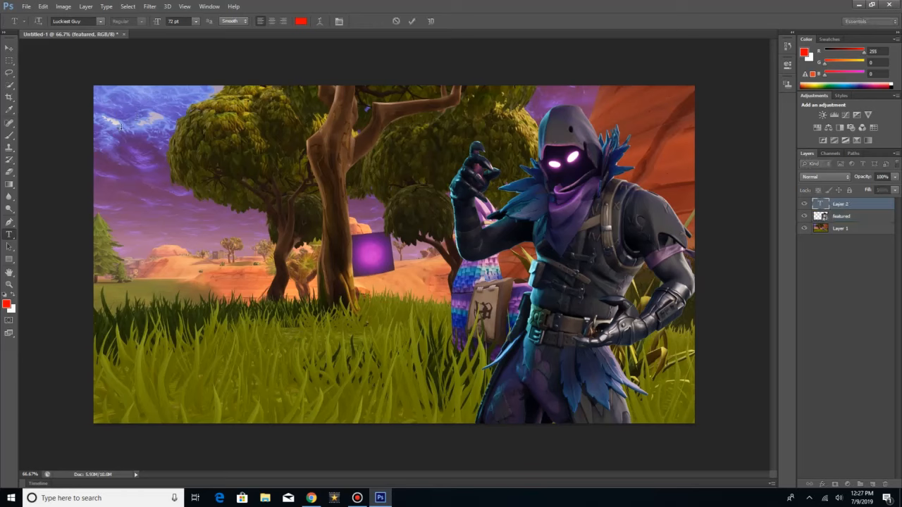
pyautogui.write('H')
pyautogui.press('BackSpace')
# Step: Switch to Chrome and search for "luckiest guy font" in a new browser tab
pyautogui.click(858, 4)
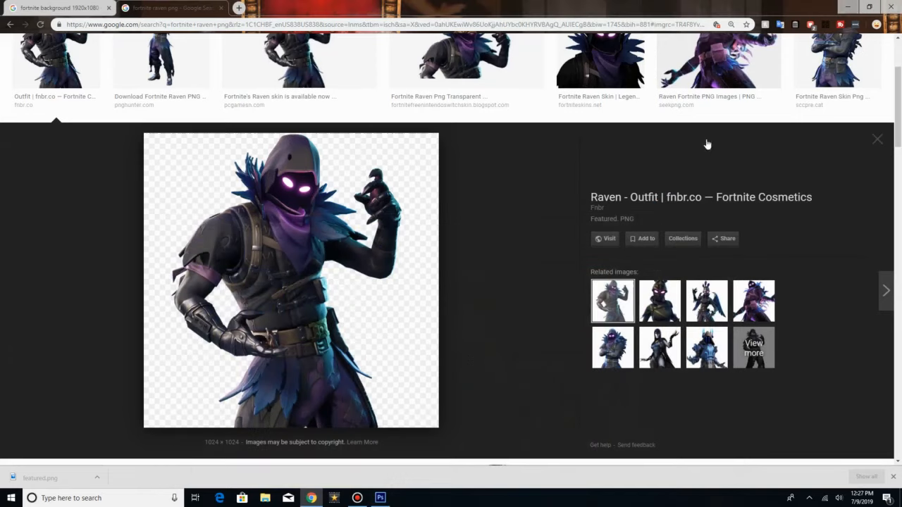
pyautogui.click(240, 8)
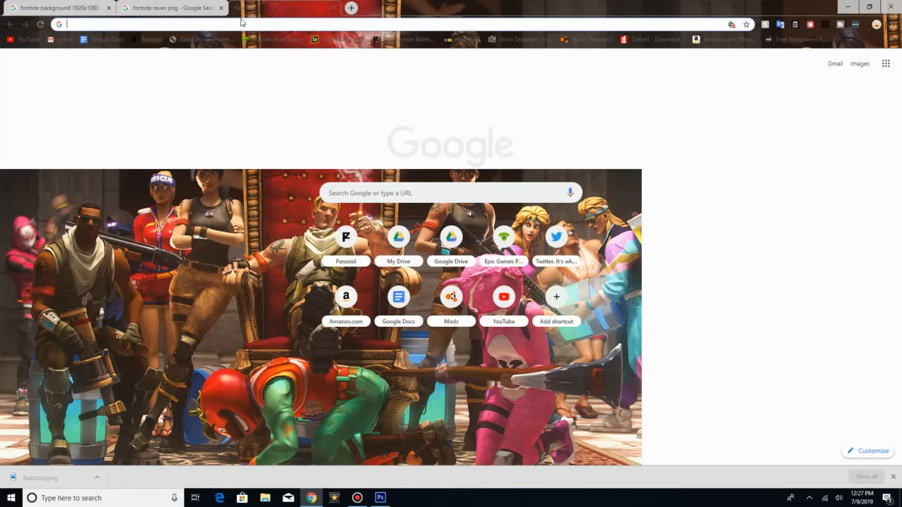
pyautogui.write('luckiesx nm')
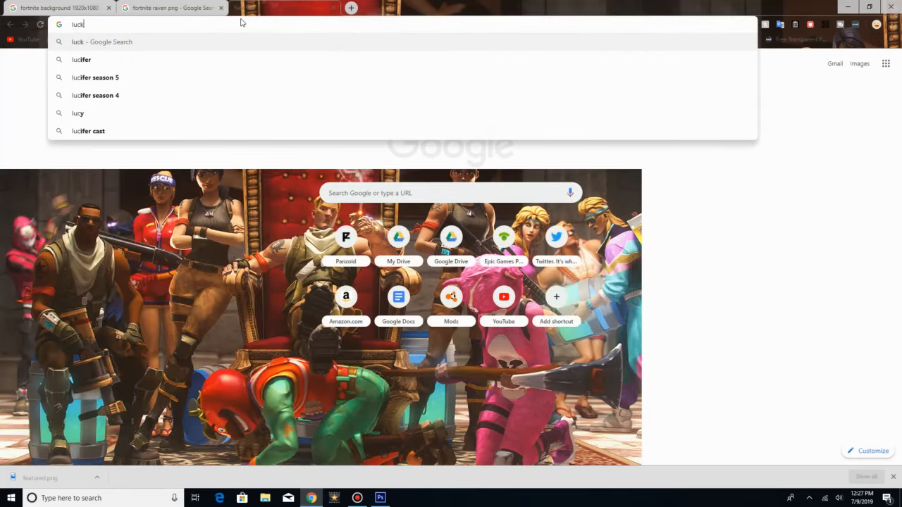
pyautogui.press('BackSpace')
pyautogui.press('BackSpace')
pyautogui.press('BackSpace')
pyautogui.press('BackSpace')
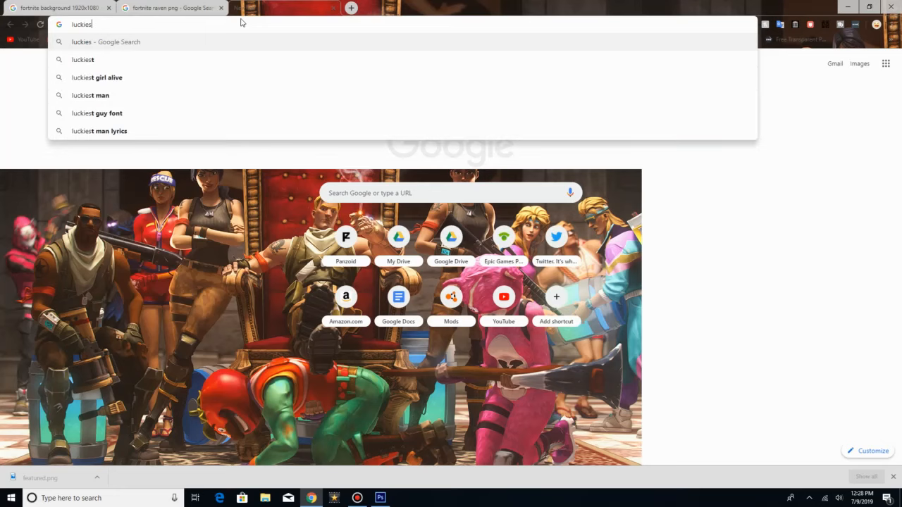
pyautogui.write('t ')
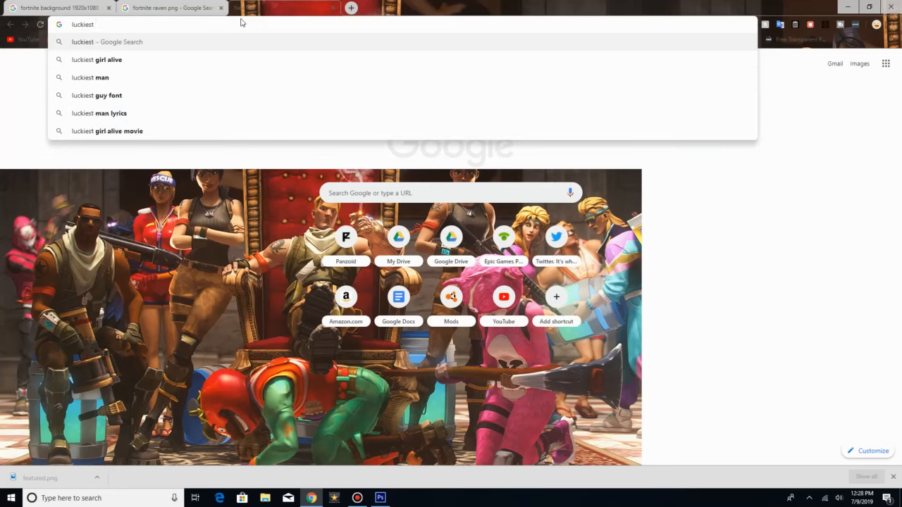
pyautogui.write('gu')
pyautogui.press('BackSpace')
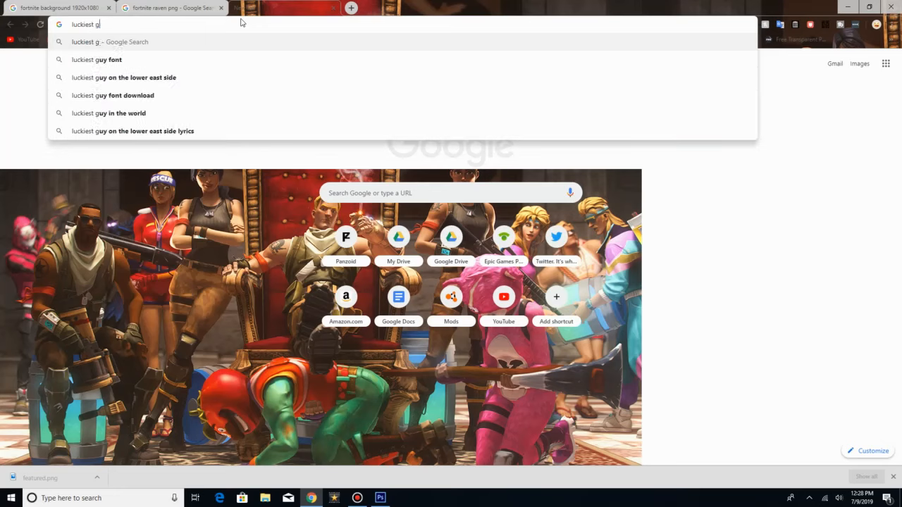
pyautogui.write('u')
pyautogui.press('BackSpace')
pyautogui.write('uy f')
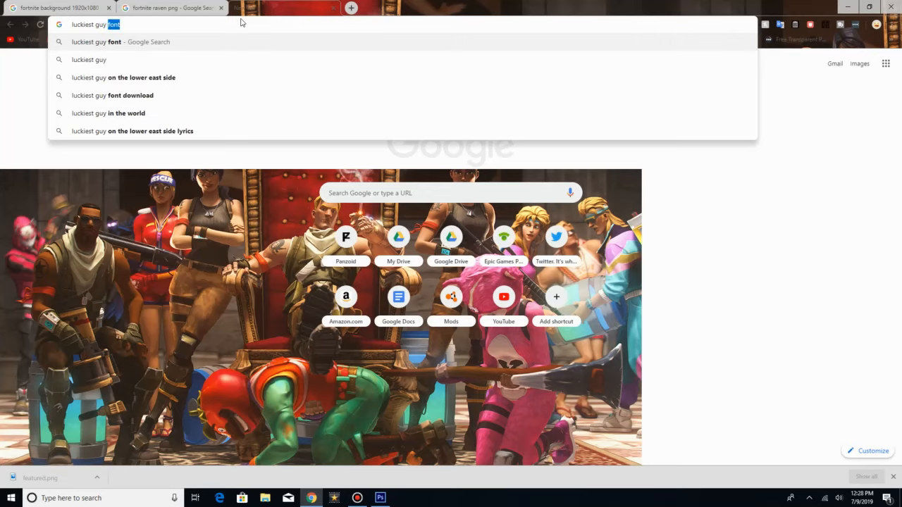
pyautogui.write('ont')
pyautogui.press('Return')
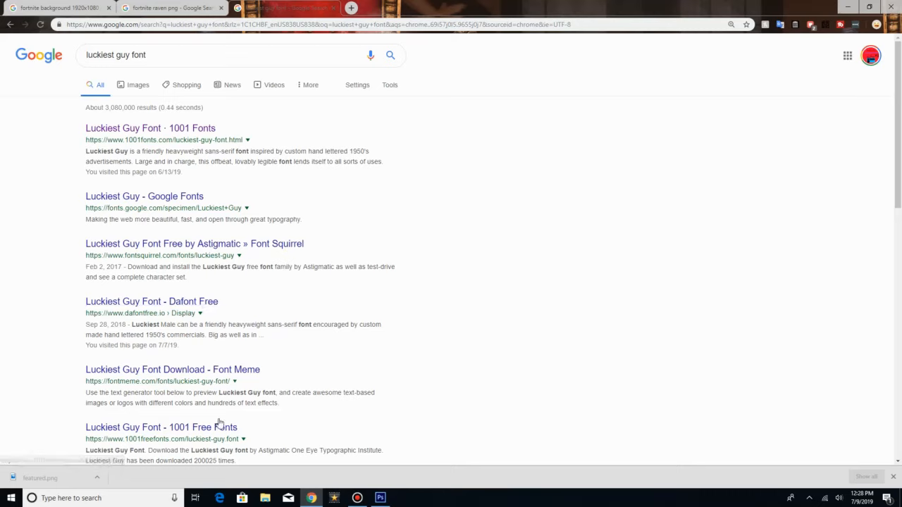
# Step: Close the font search tab and switch back to Photoshop
pyautogui.click(332, 8)
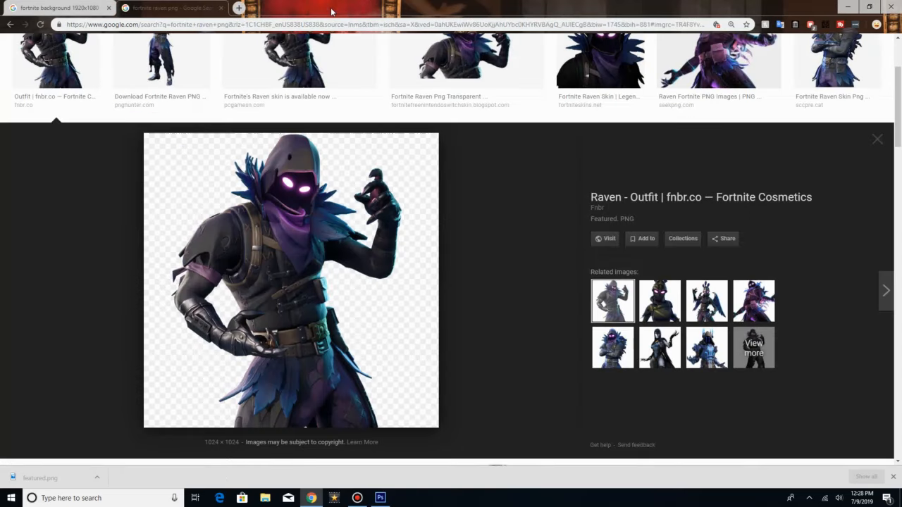
pyautogui.click(848, 7)
pyautogui.click(381, 498)
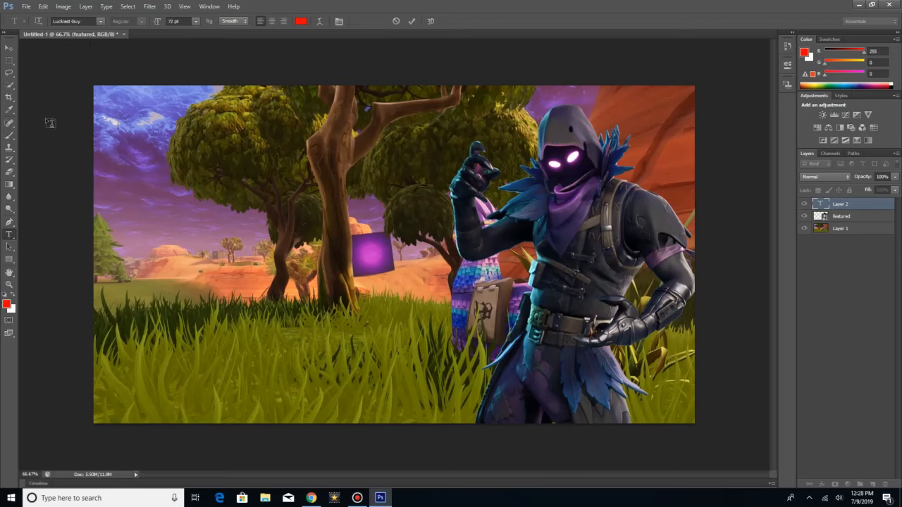
pyautogui.write('FORT')
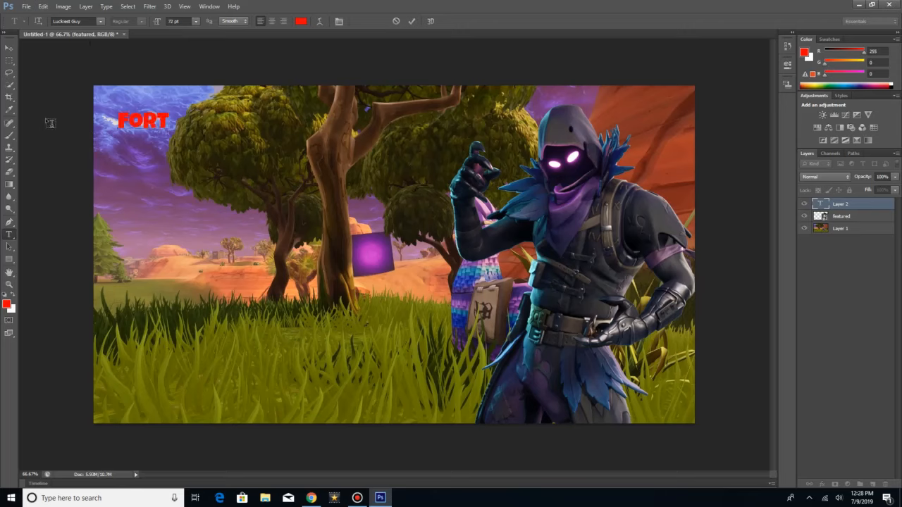
pyautogui.write('B')
pyautogui.press('BackSpace')
pyautogui.press('BackSpace')
pyautogui.press('BackSpace')
pyautogui.press('BackSpace')
pyautogui.press('BackSpace')
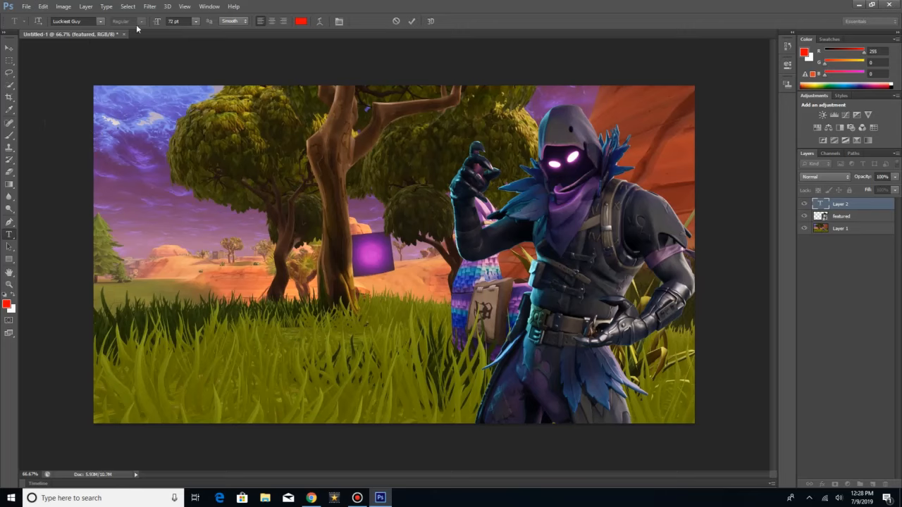
# Step: Set the text size to 200 pt and enter "FORTNITE THUMBNAIL" with "HOW TO" on the line below
pyautogui.click(195, 21)
pyautogui.click(188, 21)
pyautogui.write('200')
pyautogui.press('Return')
pyautogui.write('FORT')
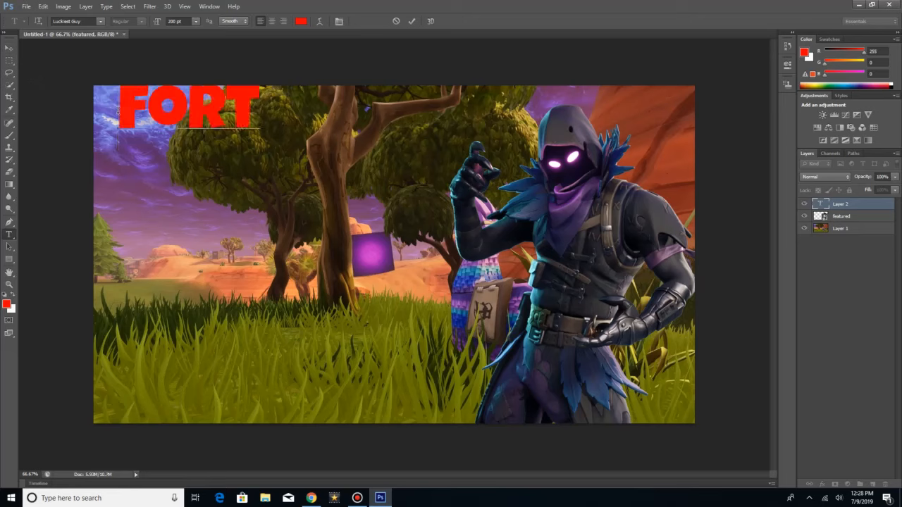
pyautogui.write('NITE B')
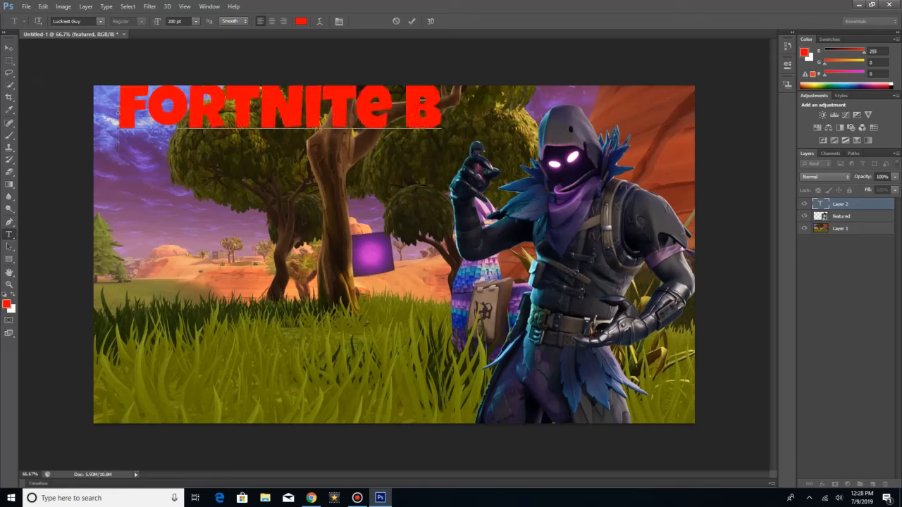
pyautogui.press('BackSpace')
pyautogui.write('T')
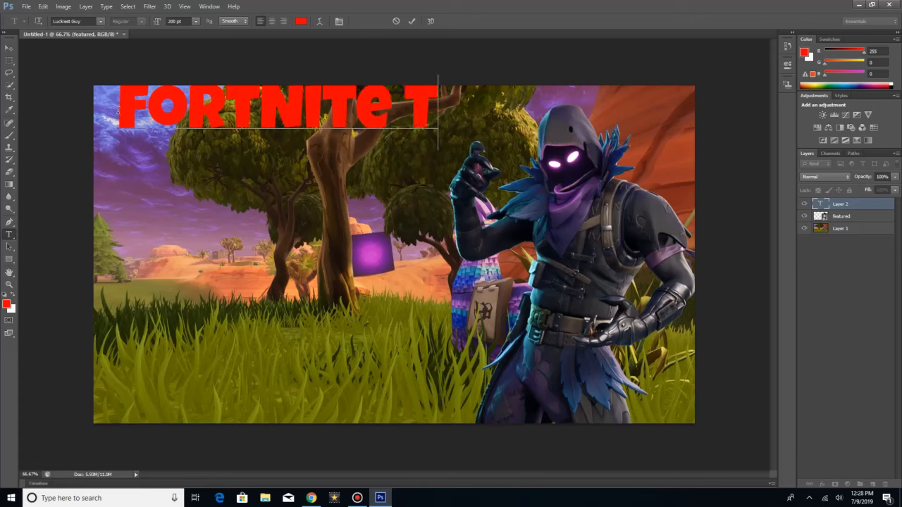
pyautogui.write('HUMBNAI')
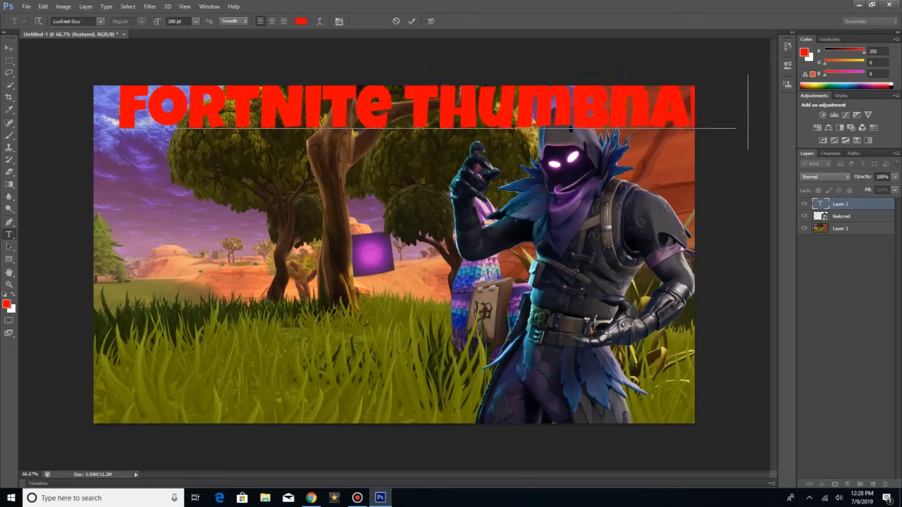
pyautogui.press('Return')
pyautogui.write('OW TO')
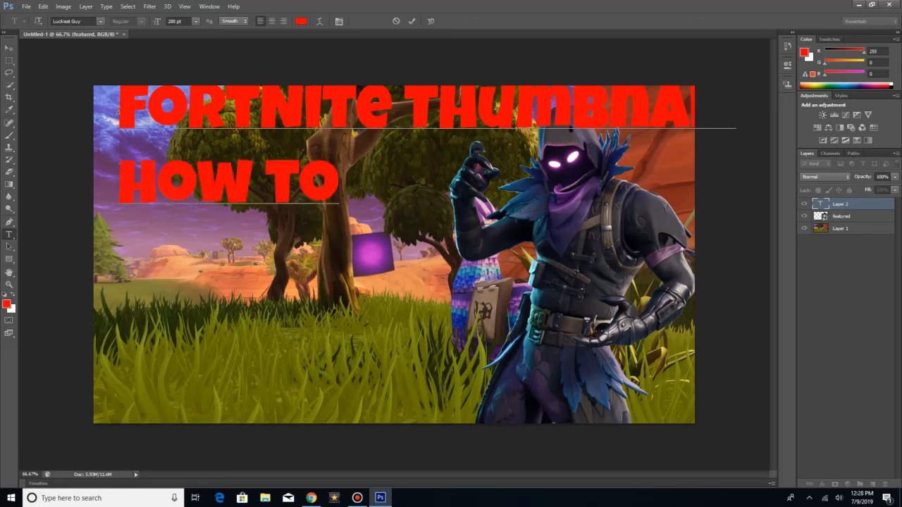
# Step: Break the title's first line before "THUMBNAIL" and move the text block down and slightly left so it fits inside the canvas
pyautogui.click(391, 106)
pyautogui.press('Return')
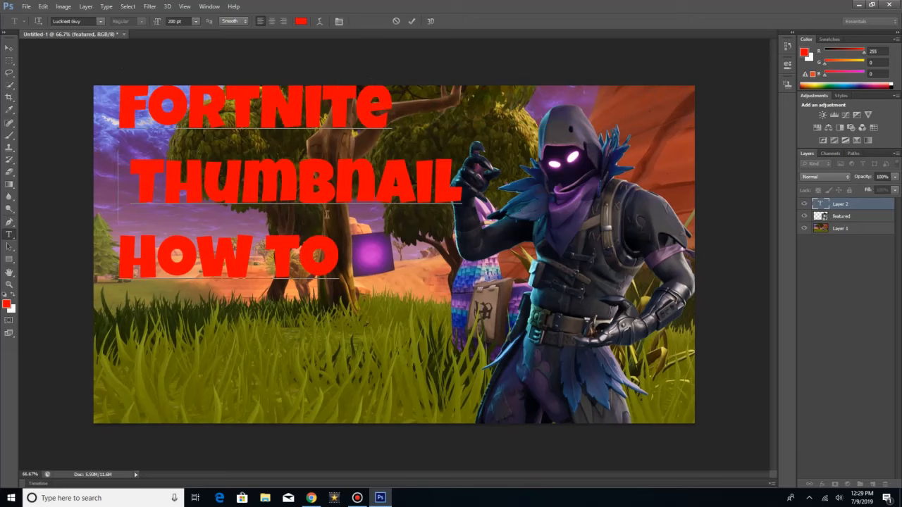
pyautogui.click(8, 48)
pyautogui.moveTo(240, 149); pyautogui.dragTo(224, 187)
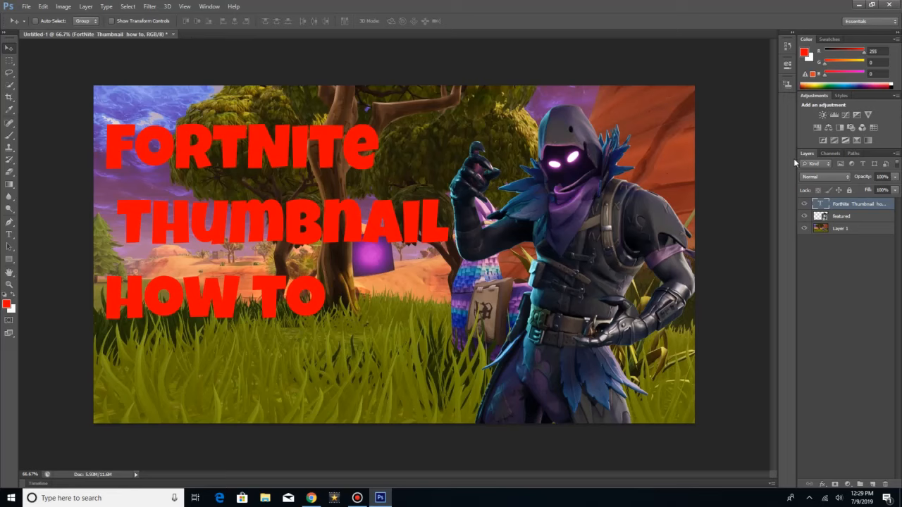
# Step: Add a Color Overlay and a Gradient Overlay to the title text layer's style
pyautogui.rightClick(854, 204)
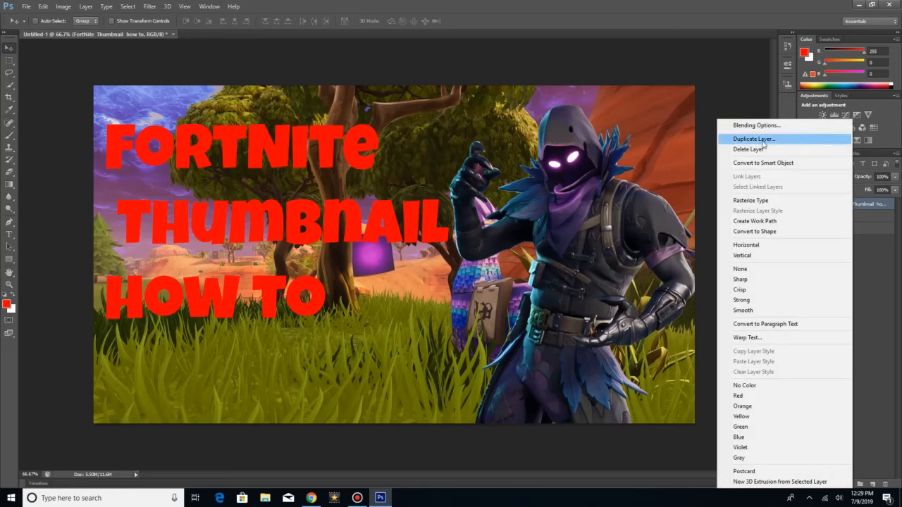
pyautogui.click(755, 126)
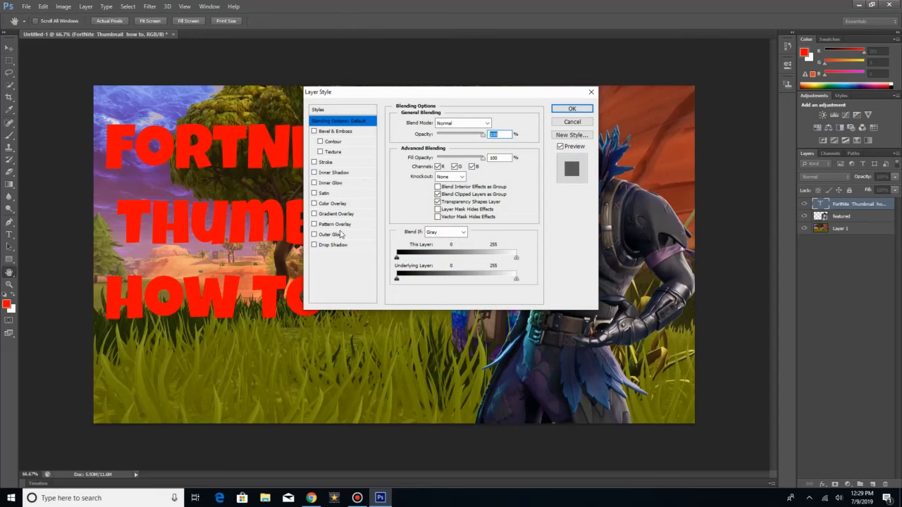
pyautogui.click(338, 204)
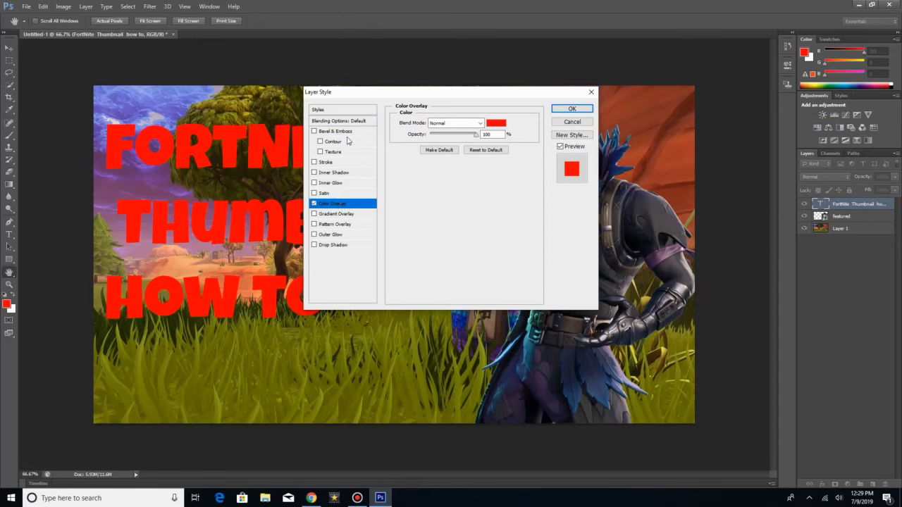
pyautogui.click(343, 214)
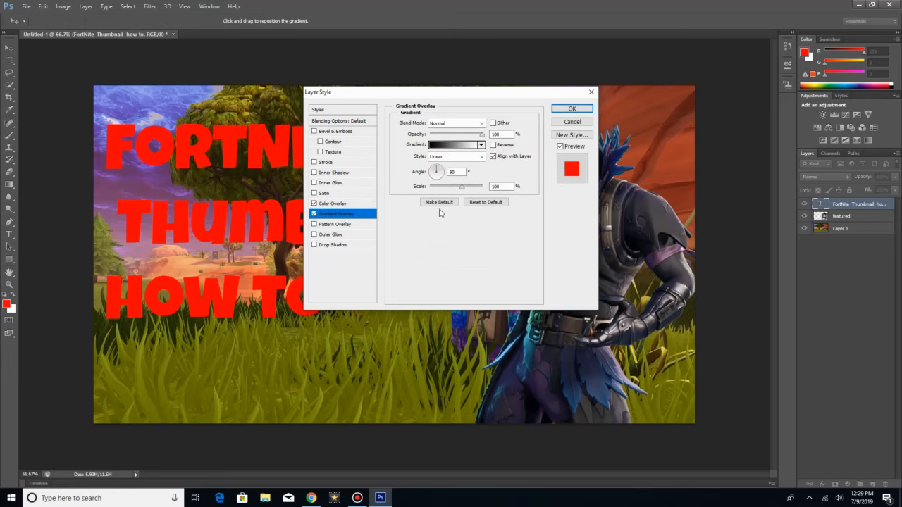
# Step: Set the starting colour stop of the title's Gradient Overlay to dark purple 370542
pyautogui.click(481, 145)
pyautogui.click(481, 144)
pyautogui.click(451, 144)
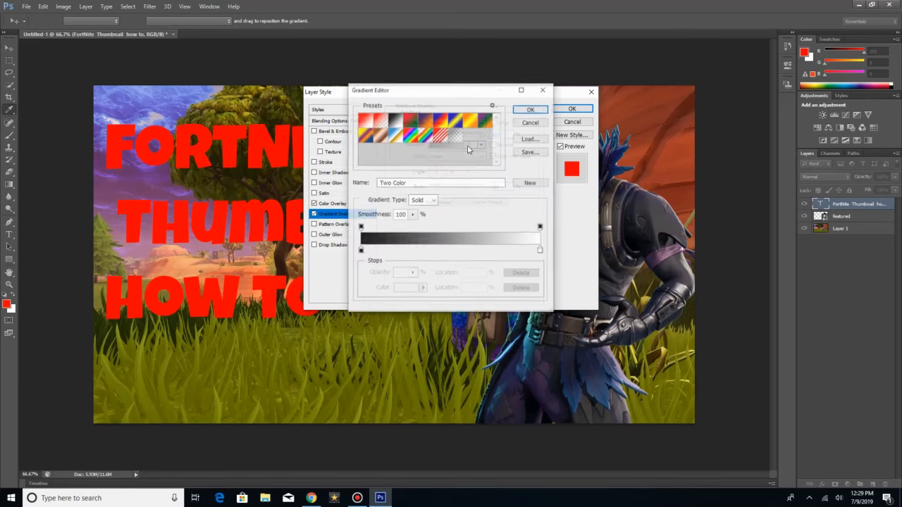
pyautogui.click(361, 251)
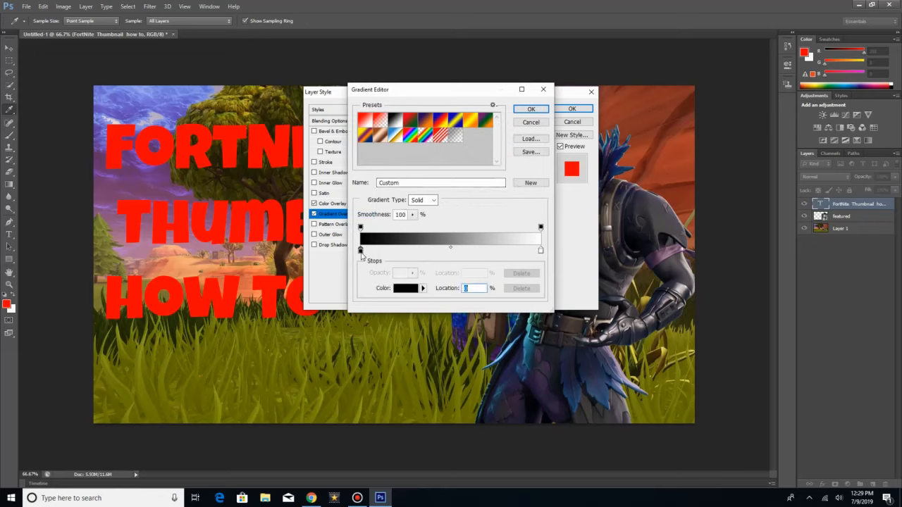
pyautogui.click(422, 288)
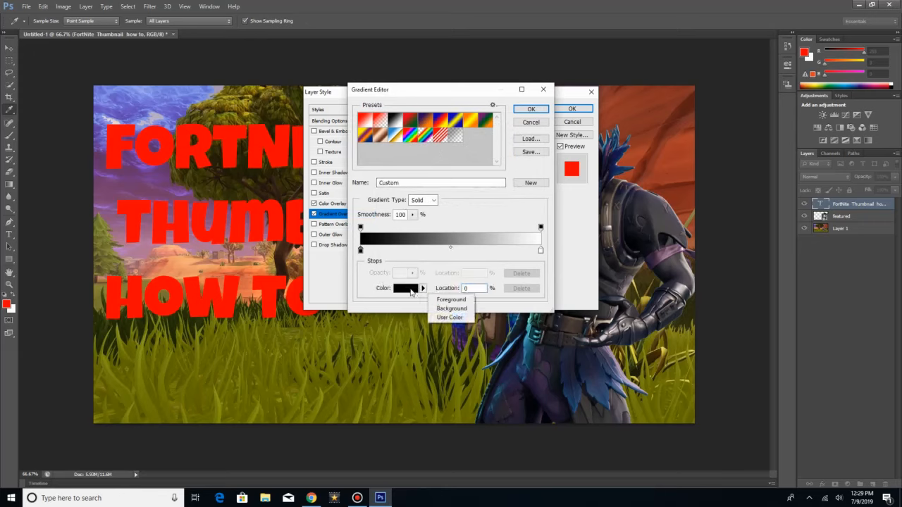
pyautogui.click(410, 291)
pyautogui.click(405, 288)
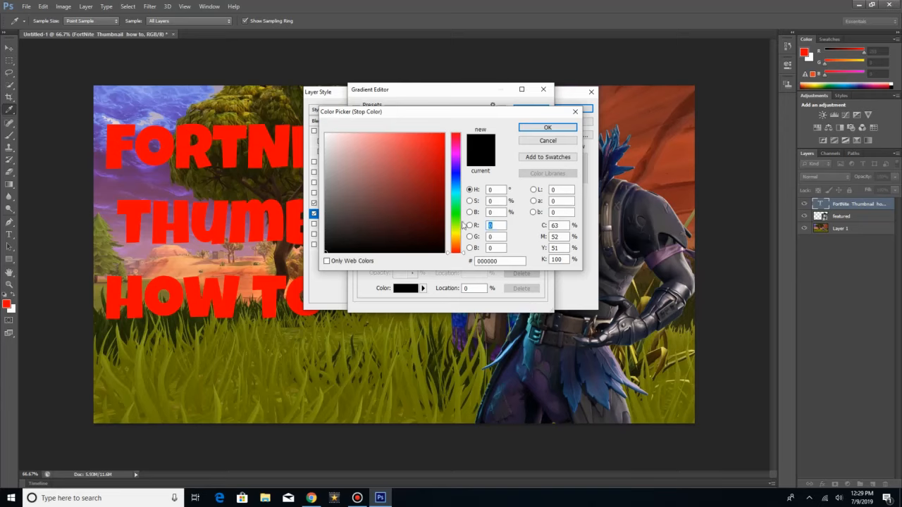
pyautogui.click(458, 161)
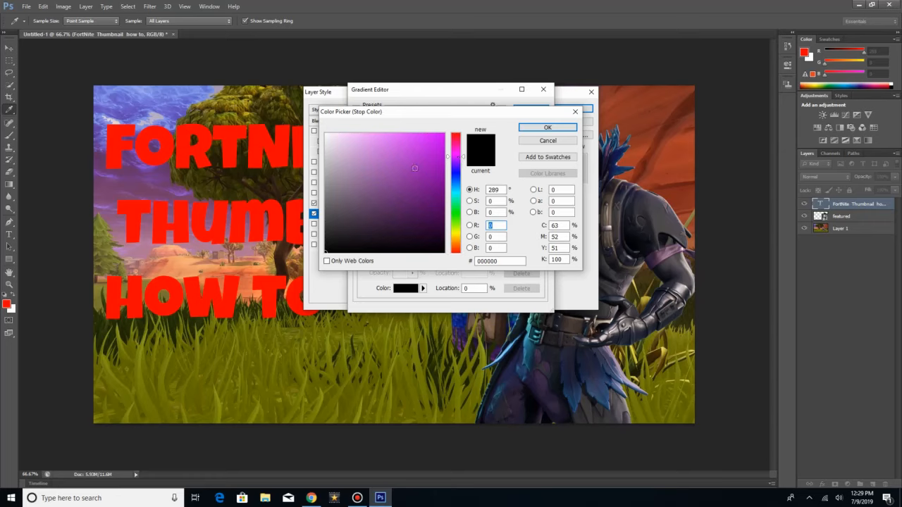
pyautogui.moveTo(415, 168); pyautogui.dragTo(436, 222)
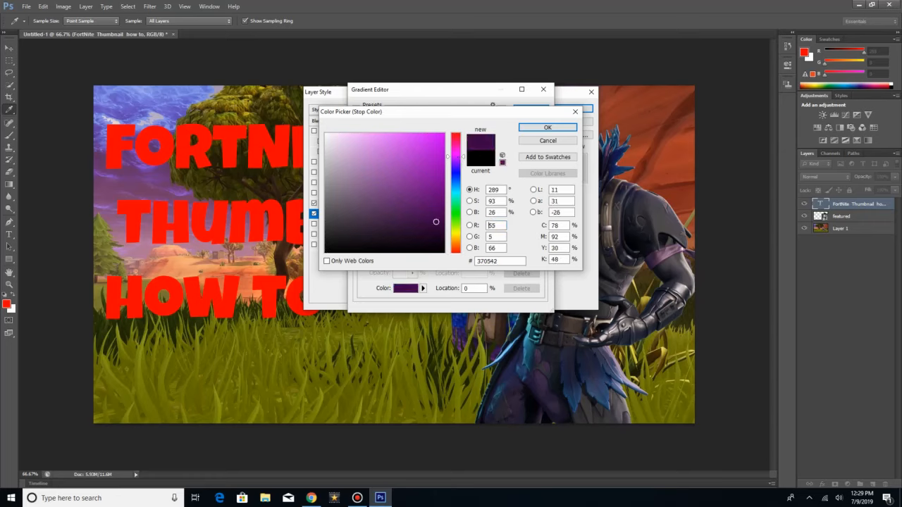
pyautogui.click(569, 130)
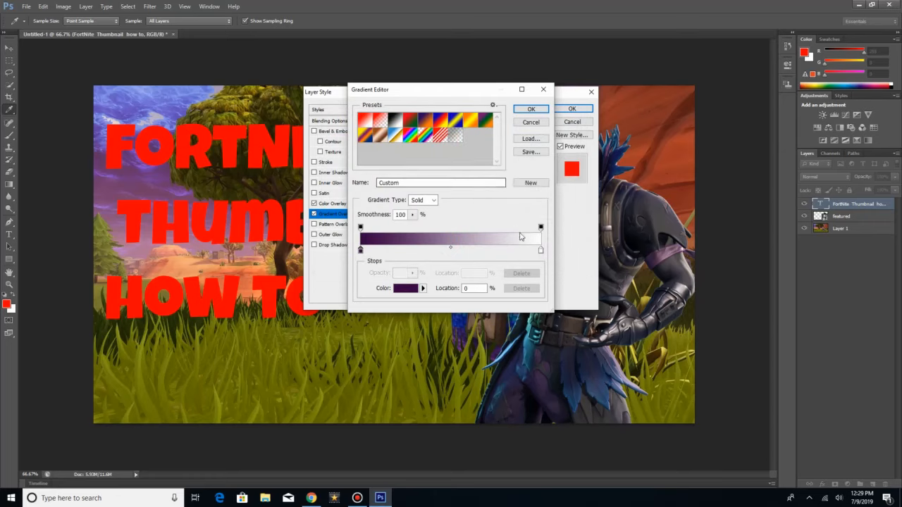
# Step: Set the gradient's end stop to black 000000 at location 99% and apply the layer style to the title
pyautogui.click(540, 250)
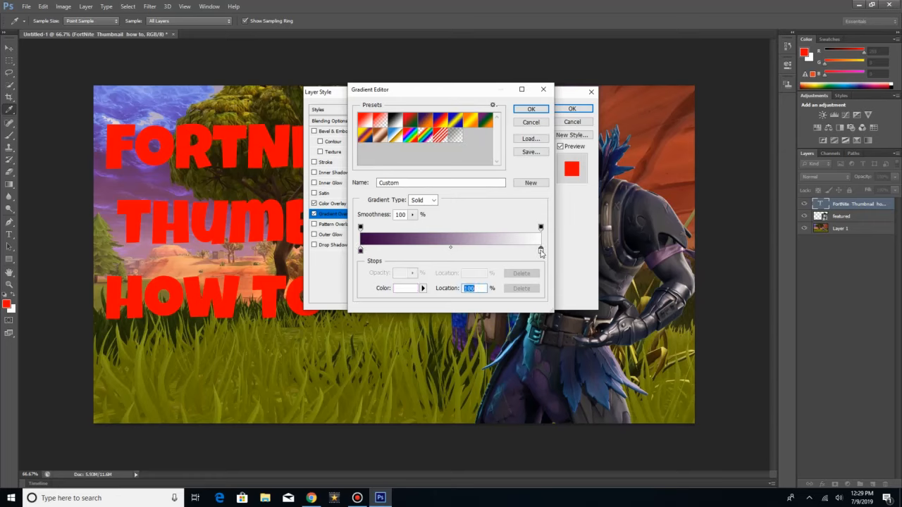
pyautogui.moveTo(541, 252); pyautogui.dragTo(540, 253)
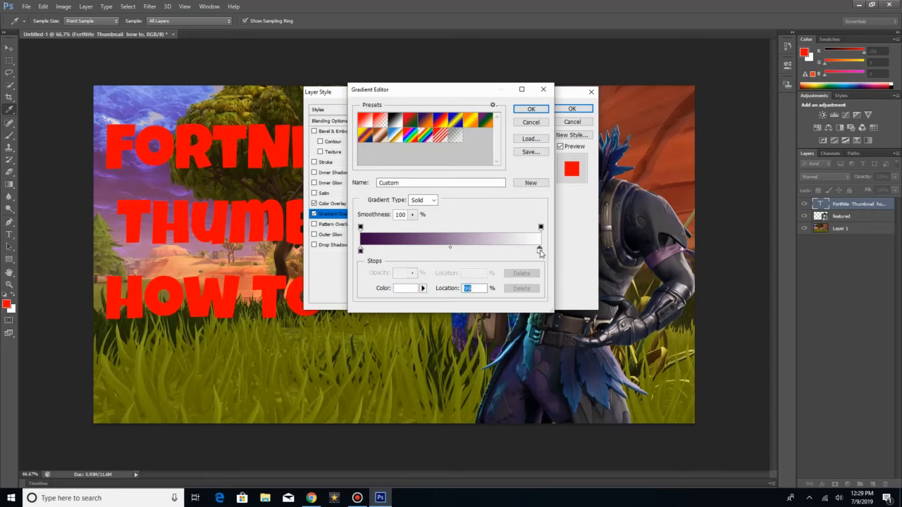
pyautogui.click(409, 289)
pyautogui.moveTo(417, 201); pyautogui.dragTo(423, 264)
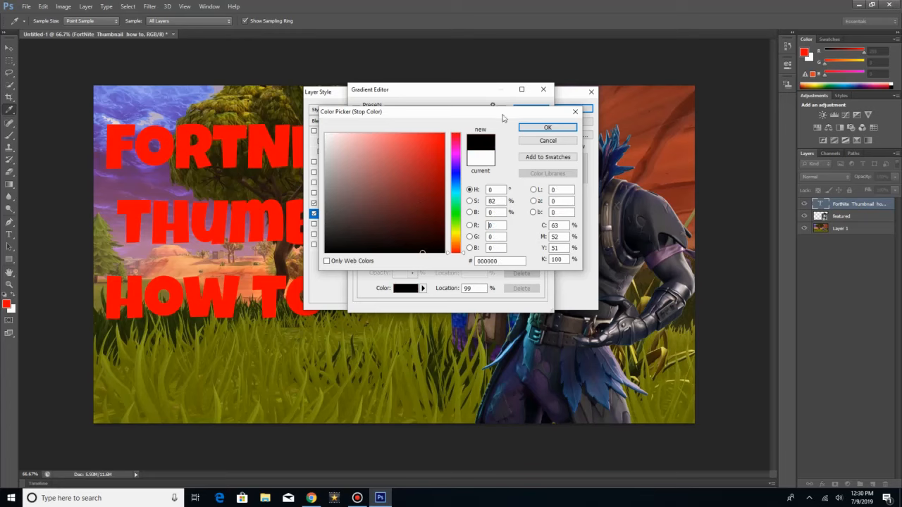
pyautogui.click(568, 129)
pyautogui.click(530, 109)
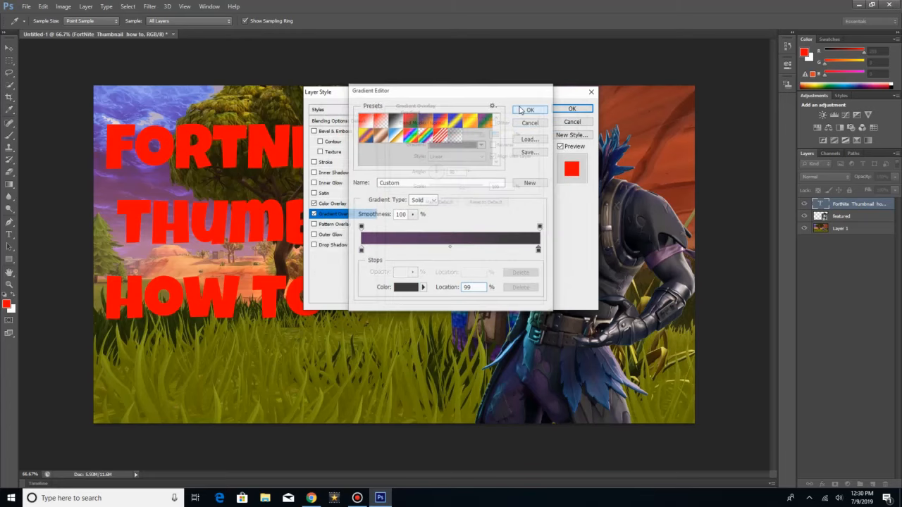
pyautogui.click(572, 110)
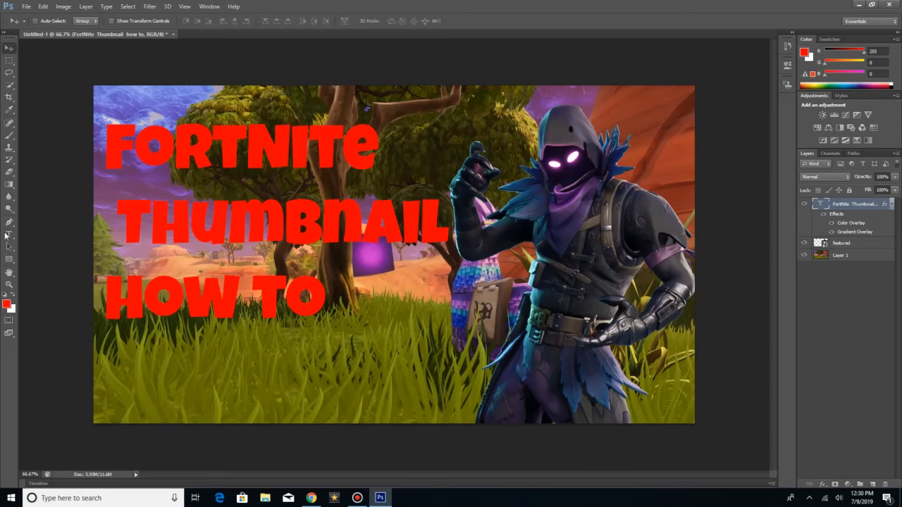
# Step: Delete the stray empty text layer created above the title layer
pyautogui.click(7, 235)
pyautogui.click(107, 130)
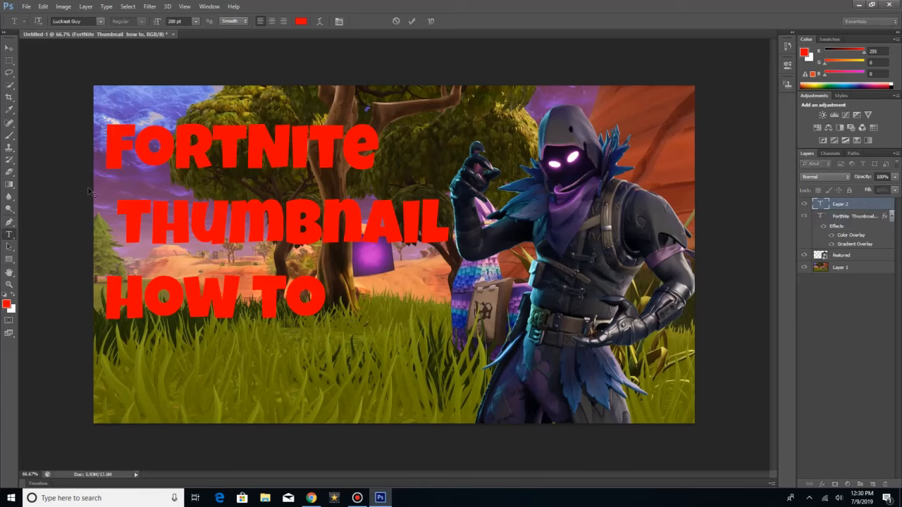
pyautogui.click(856, 203)
pyautogui.rightClick(856, 204)
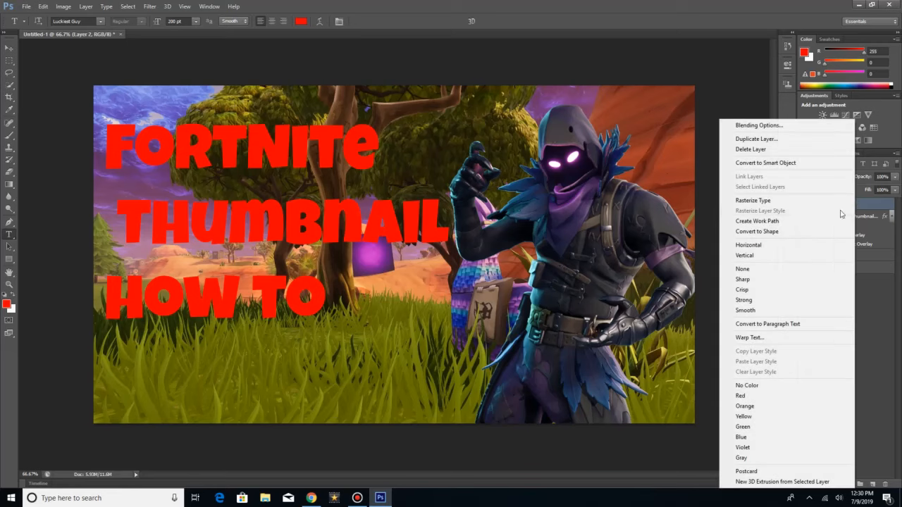
pyautogui.click(750, 149)
pyautogui.click(403, 186)
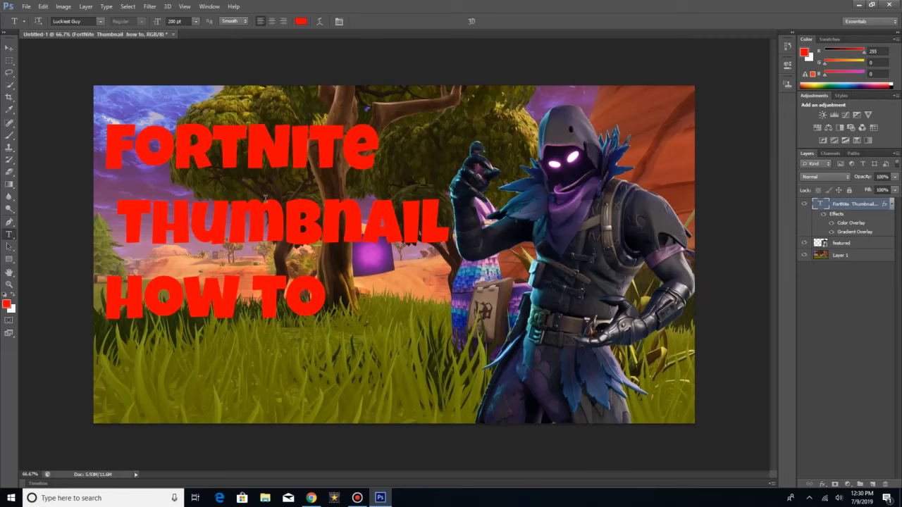
pyautogui.click(153, 146)
pyautogui.doubleClick(153, 145)
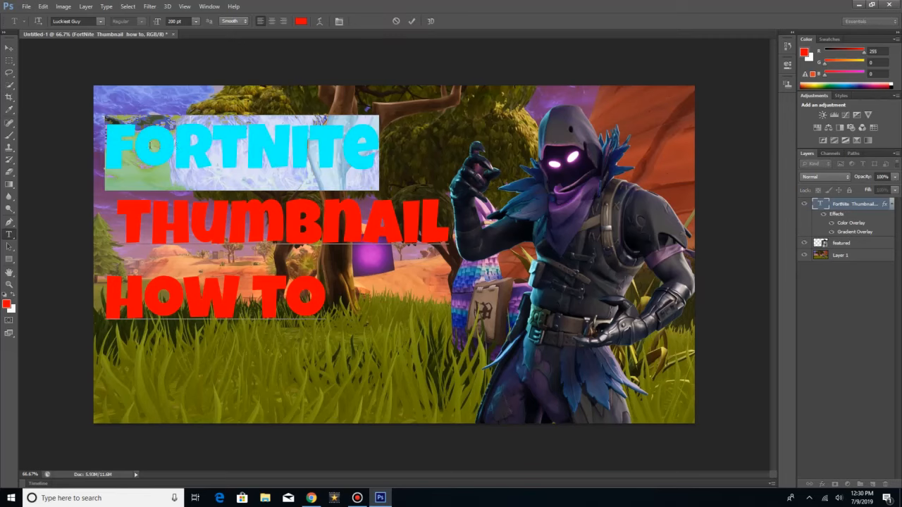
pyautogui.moveTo(406, 205); pyautogui.dragTo(437, 290)
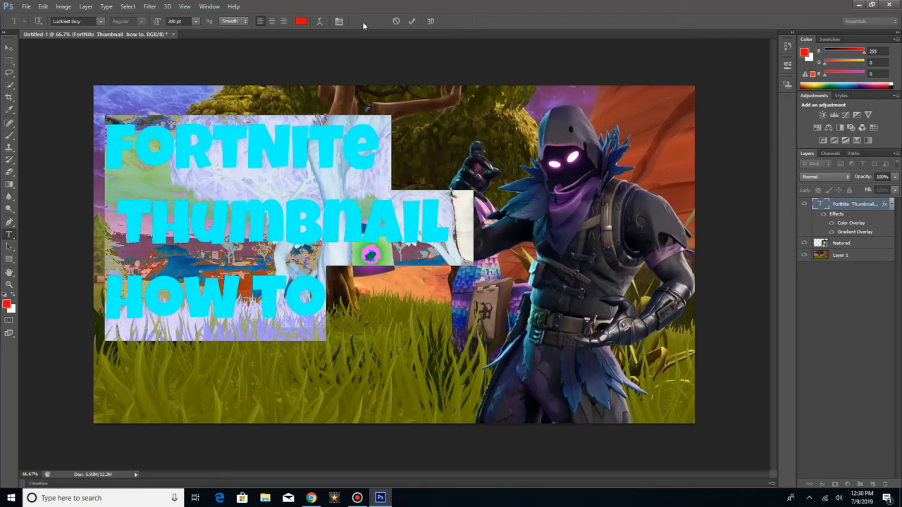
pyautogui.click(301, 21)
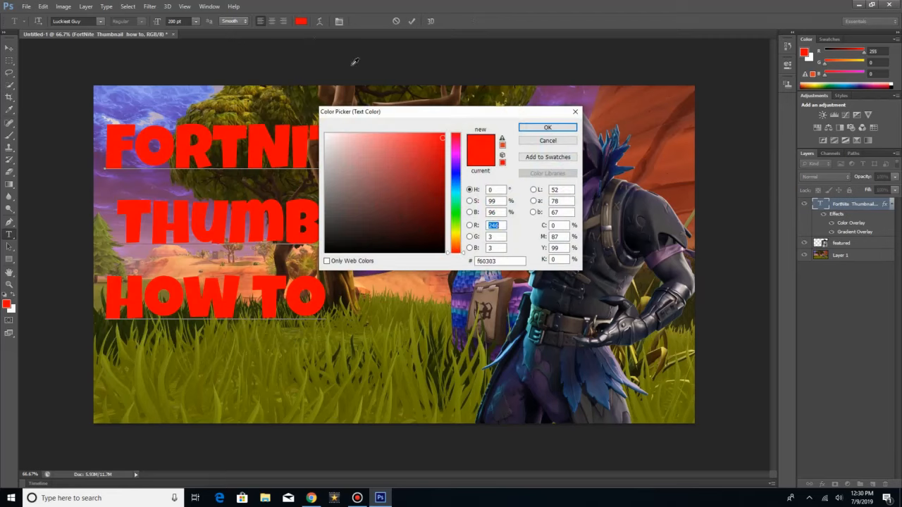
pyautogui.click(575, 112)
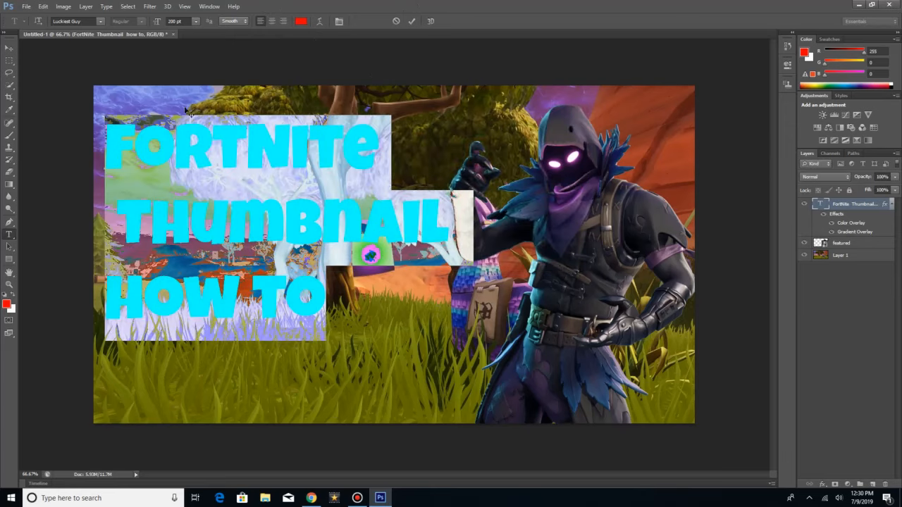
pyautogui.rightClick(170, 144)
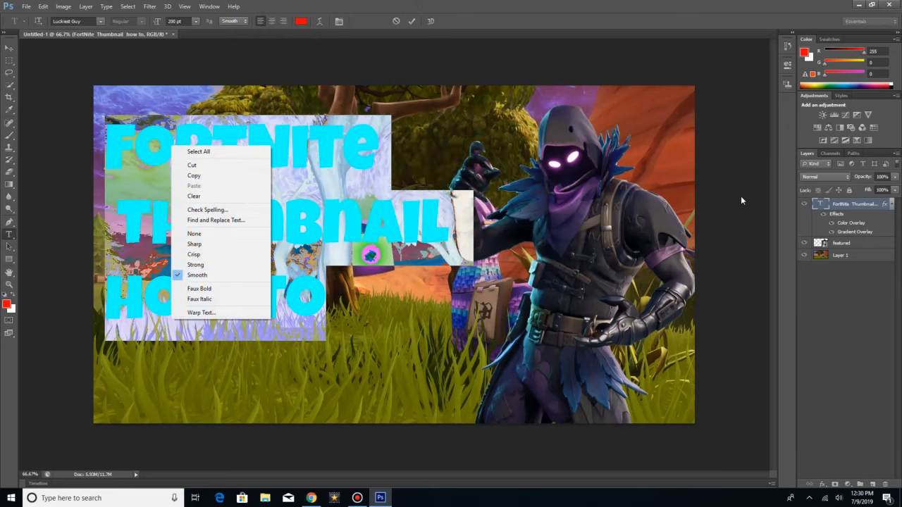
pyautogui.click(842, 202)
pyautogui.click(842, 204)
pyautogui.rightClick(843, 204)
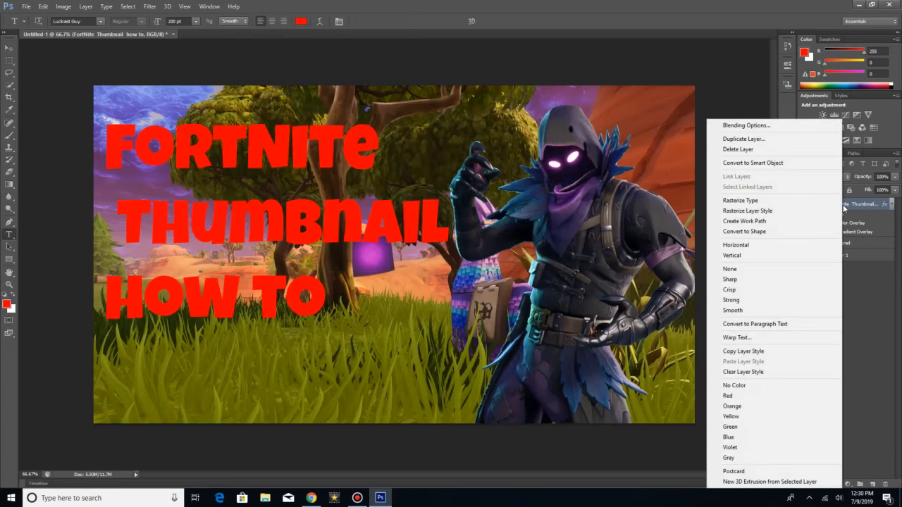
pyautogui.click(782, 126)
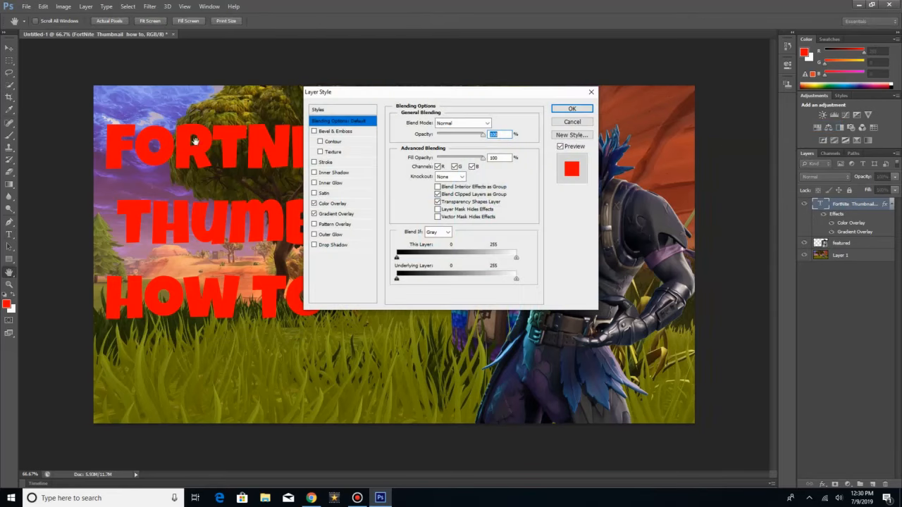
pyautogui.click(591, 91)
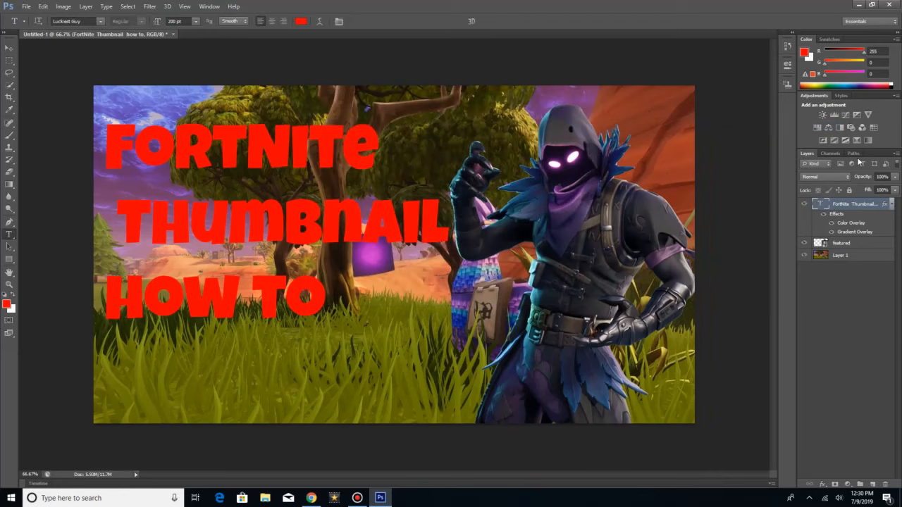
# Step: Delete the title text layer together with its overlay effects
pyautogui.rightClick(853, 202)
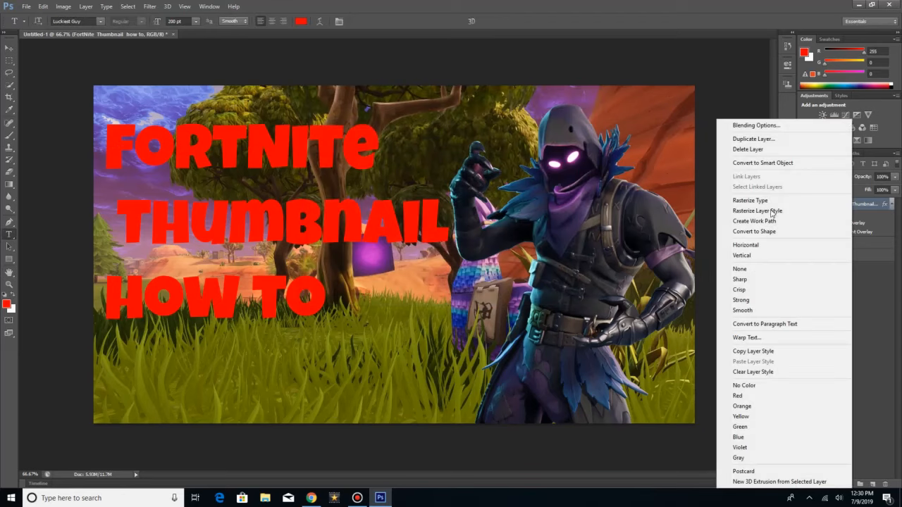
pyautogui.click(764, 150)
pyautogui.click(412, 187)
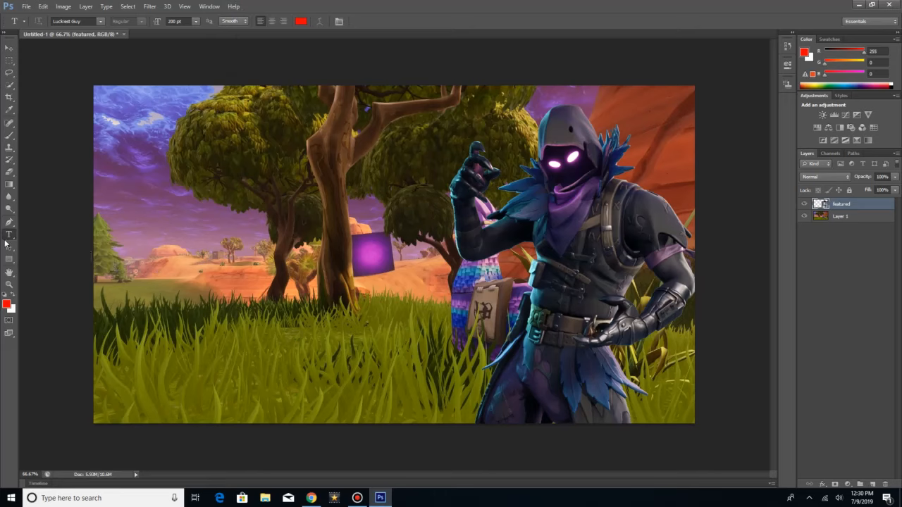
# Step: Start a new text in the sky at the canvas's upper left and enter "FORTNITE" with "THUMBNAIL HOW TO" on the line below
pyautogui.click(115, 123)
pyautogui.write('F')
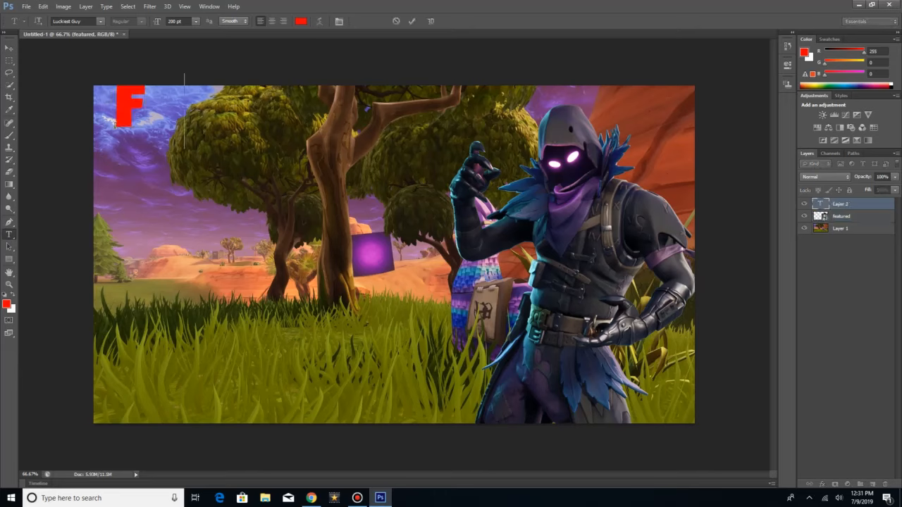
pyautogui.write('ORTNITE')
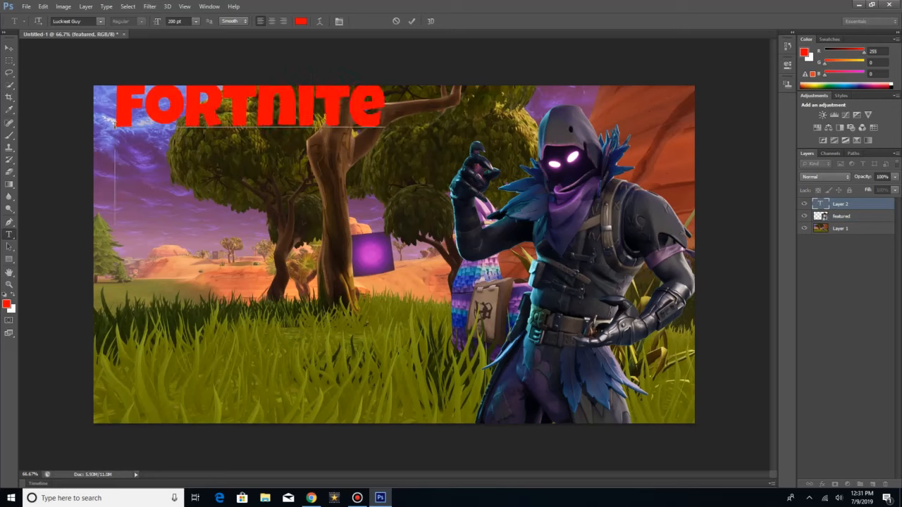
pyautogui.press('Return')
pyautogui.write('THUMB')
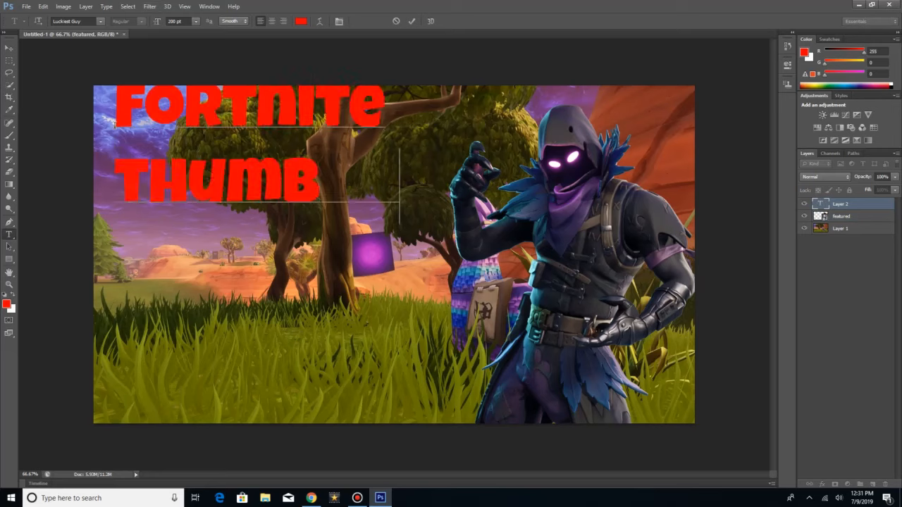
pyautogui.write('NAIL HOW TO')
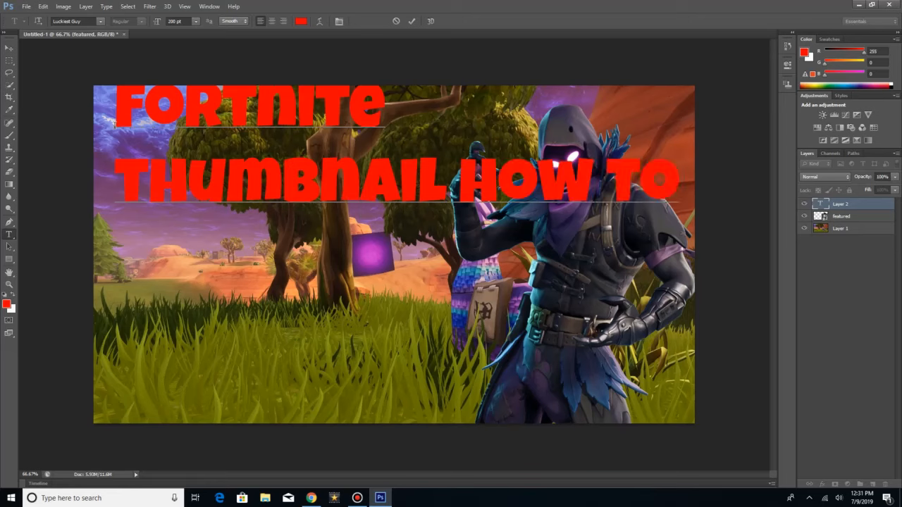
# Step: Put "HOW TO" on its own third line of the title and move the whole title down fully onto the canvas
pyautogui.press('BackSpace')
pyautogui.press('BackSpace')
pyautogui.press('BackSpace')
pyautogui.press('BackSpace')
pyautogui.press('BackSpace')
pyautogui.press('BackSpace')
pyautogui.press('BackSpace')
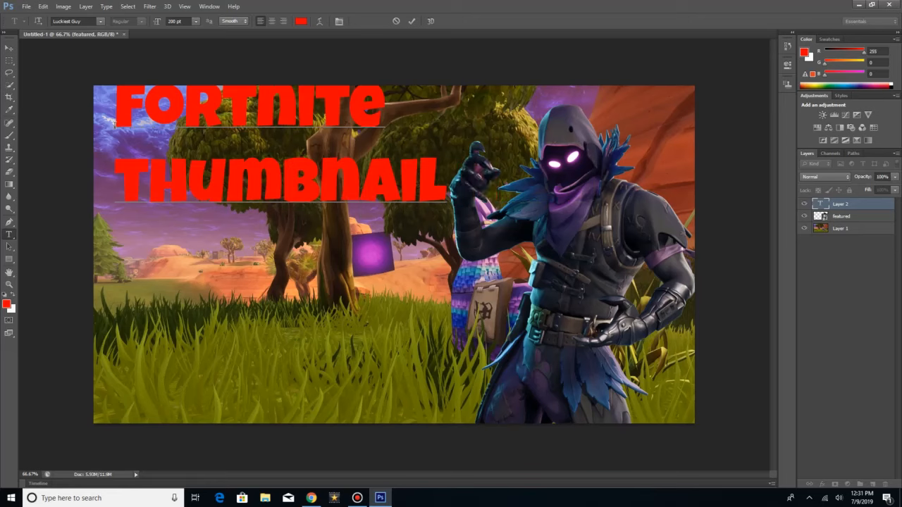
pyautogui.write('HOW')
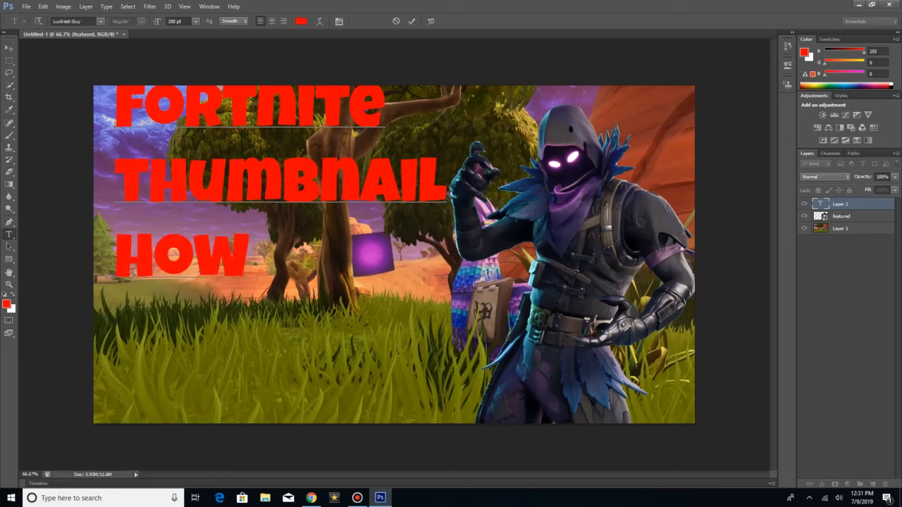
pyautogui.write('W')
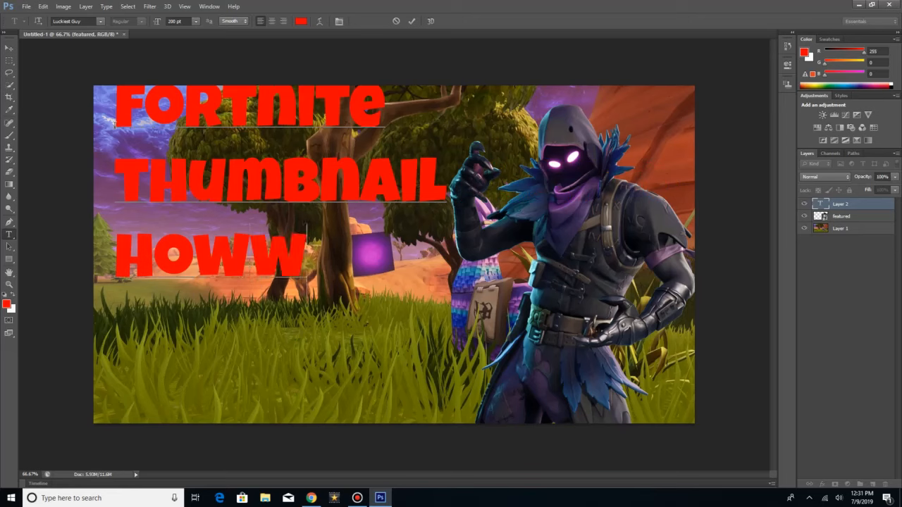
pyautogui.press('BackSpace')
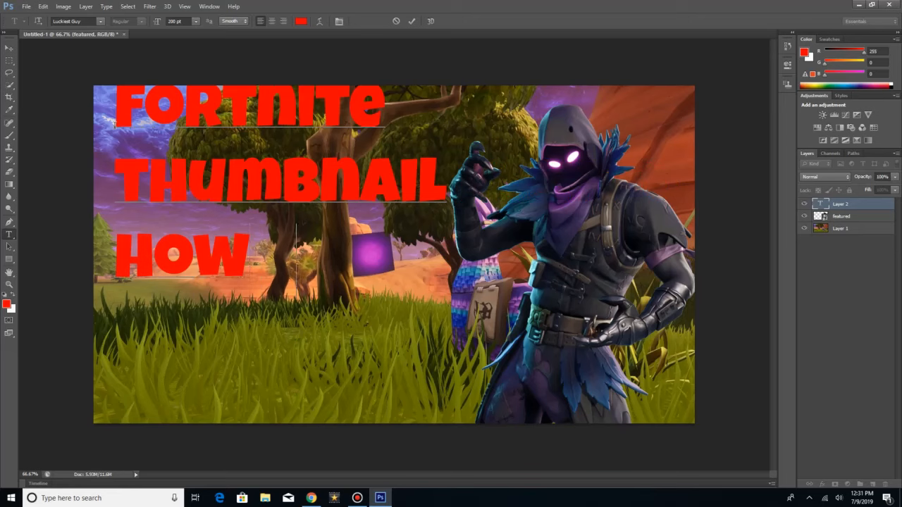
pyautogui.write('TO')
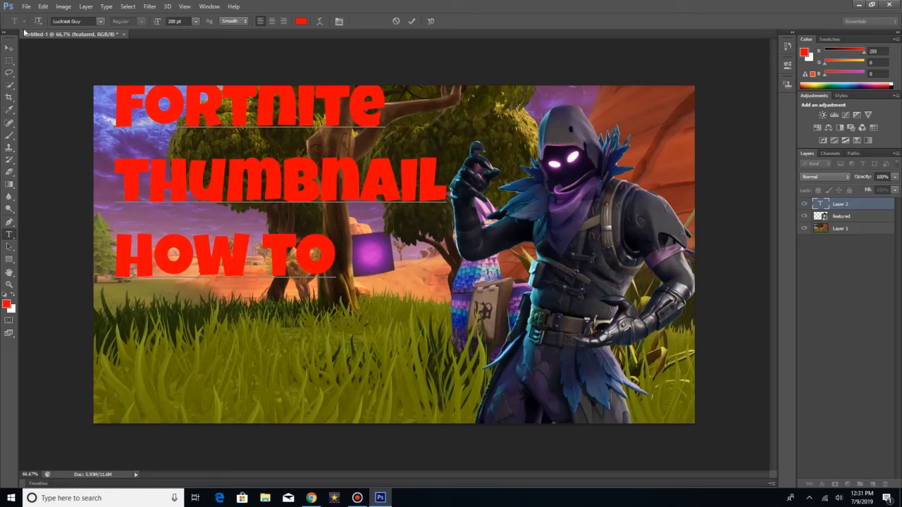
pyautogui.click(9, 47)
pyautogui.moveTo(210, 118); pyautogui.dragTo(213, 160)
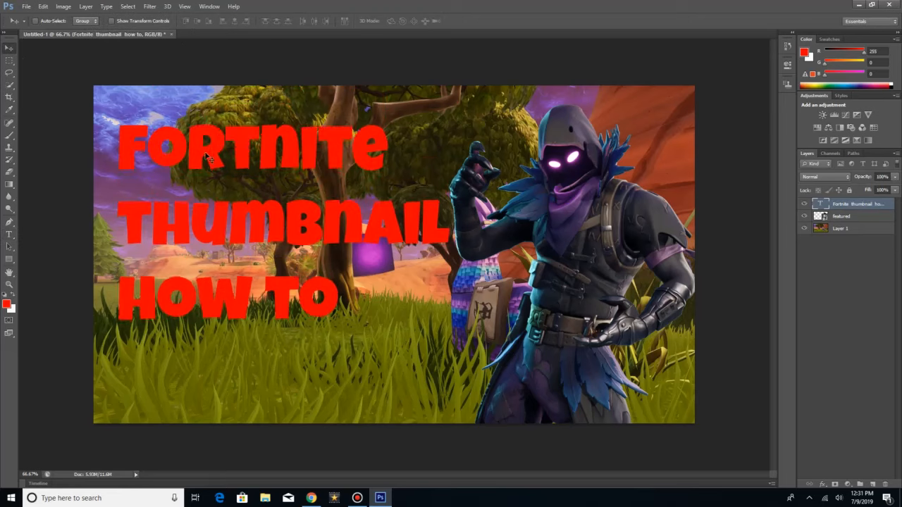
# Step: Add a Gradient Overlay to the title's text layer and open its black-to-white gradient for editing
pyautogui.rightClick(857, 204)
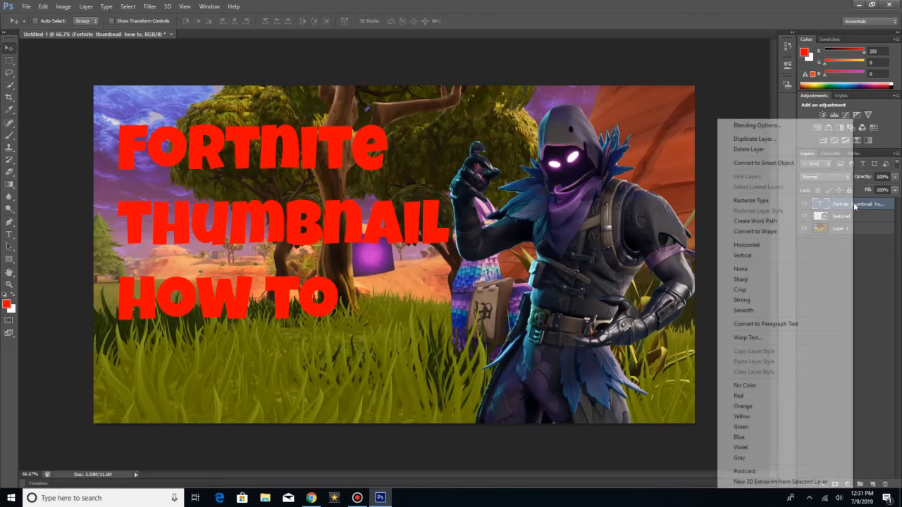
pyautogui.click(757, 125)
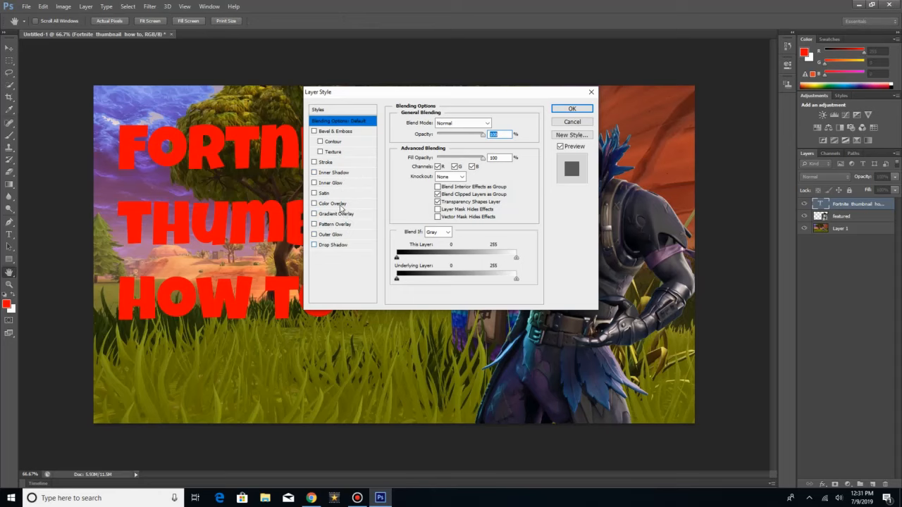
pyautogui.click(341, 215)
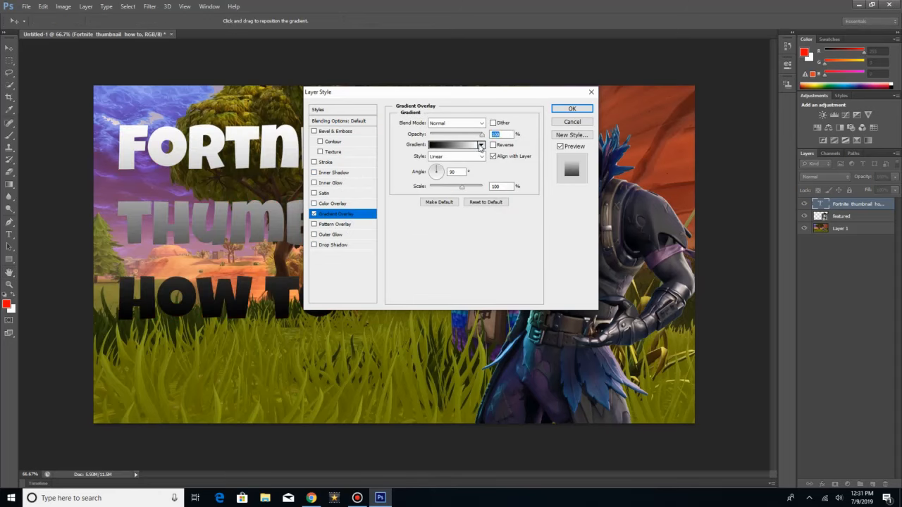
pyautogui.click(479, 144)
pyautogui.click(450, 238)
pyautogui.click(449, 144)
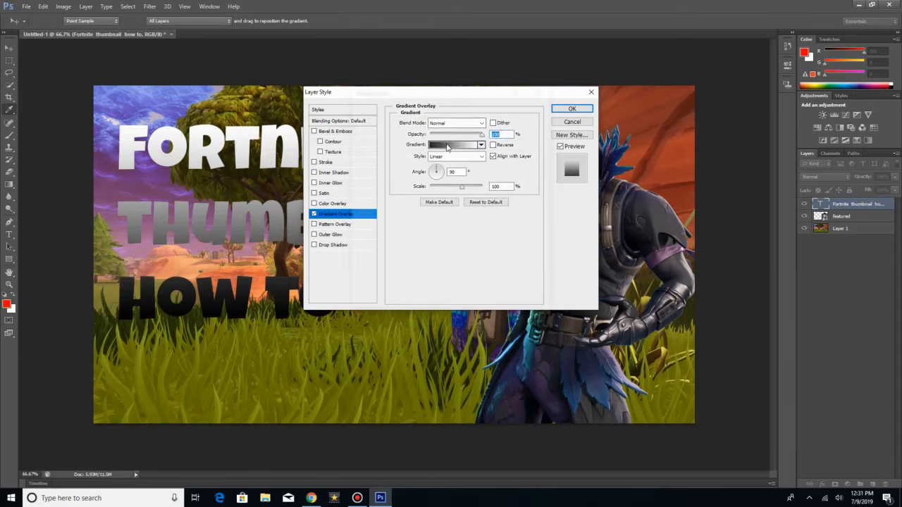
# Step: Set the gradient's start stop at location 0% to dark purple 250231
pyautogui.click(360, 251)
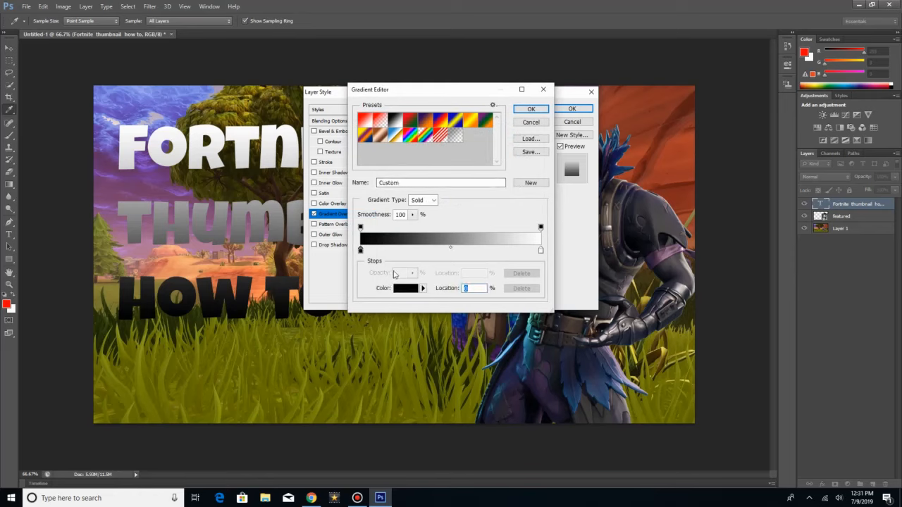
pyautogui.click(403, 289)
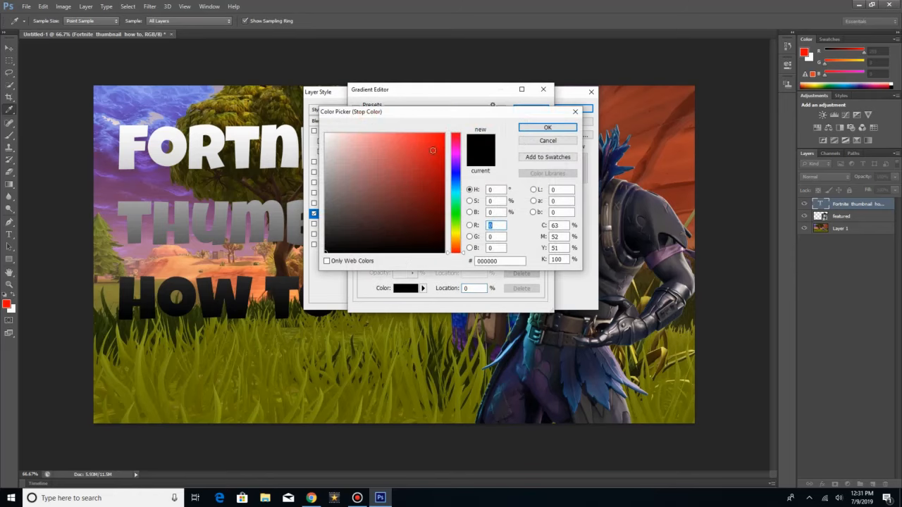
pyautogui.moveTo(432, 150); pyautogui.dragTo(441, 141)
pyautogui.moveTo(454, 179)
pyautogui.mouseDown()
pyautogui.moveTo(460, 153)
pyautogui.moveTo(439, 187)
pyautogui.moveTo(437, 219)
pyautogui.mouseUp()
pyautogui.moveTo(458, 166)
pyautogui.mouseDown()
pyautogui.moveTo(435, 204)
pyautogui.moveTo(439, 229)
pyautogui.mouseUp()
pyautogui.click(457, 162)
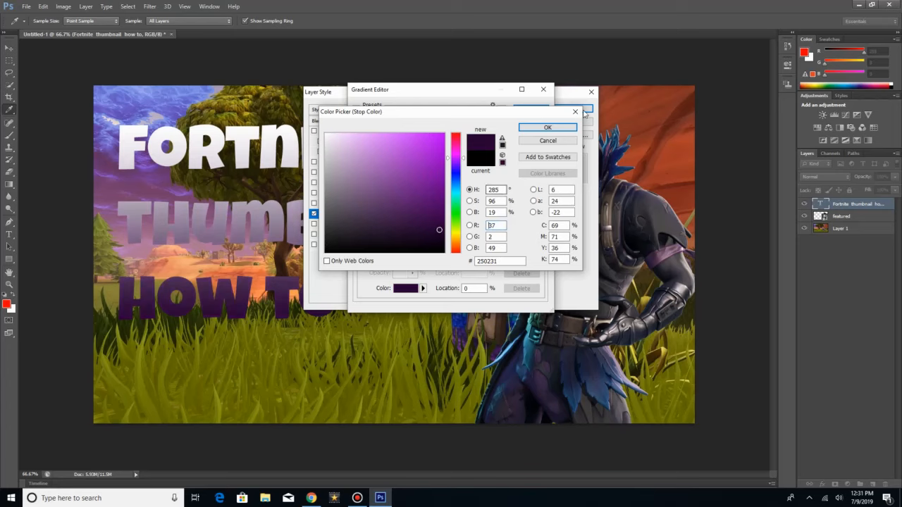
pyautogui.click(555, 128)
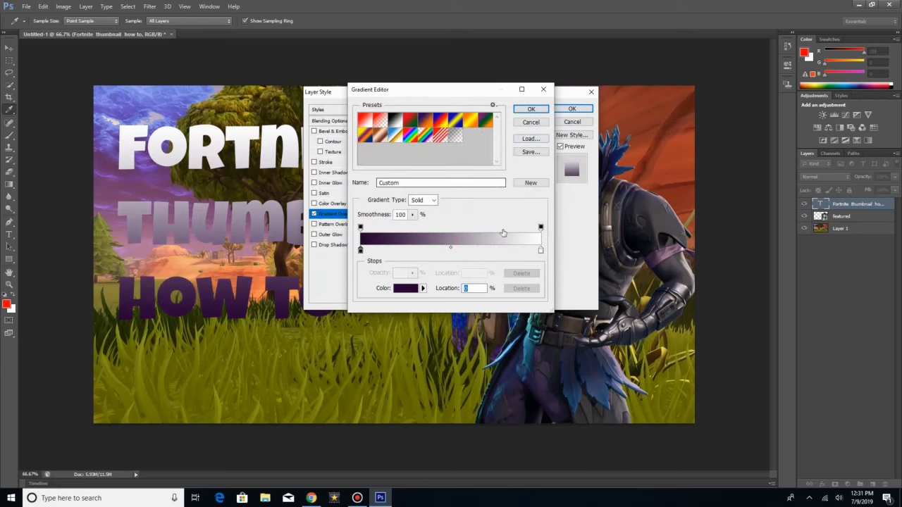
# Step: Set the gradient's end stop at location 100% to black, apply the overlay, and nudge the title slightly down
pyautogui.click(540, 251)
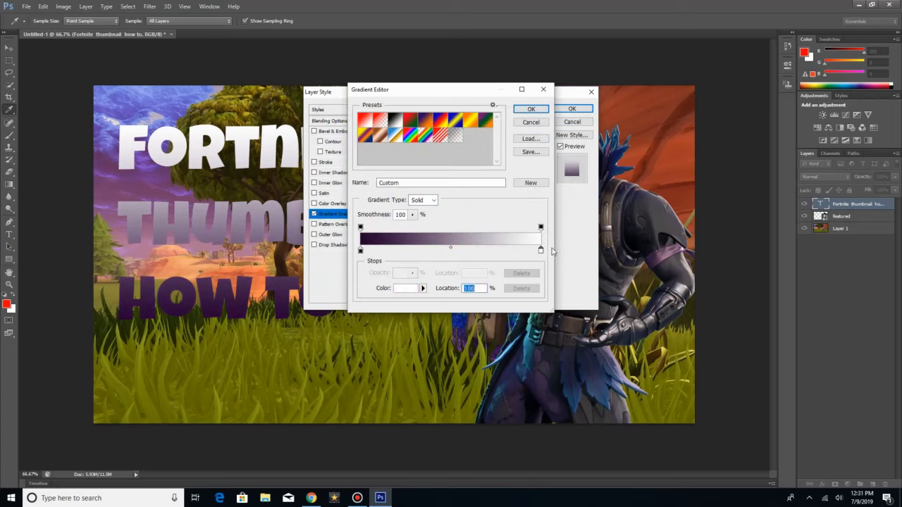
pyautogui.click(411, 292)
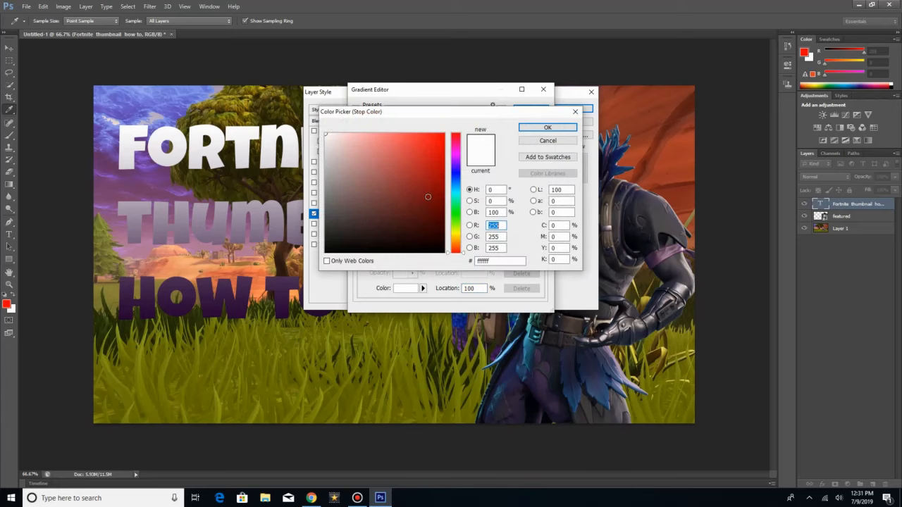
pyautogui.click(418, 252)
pyautogui.click(547, 127)
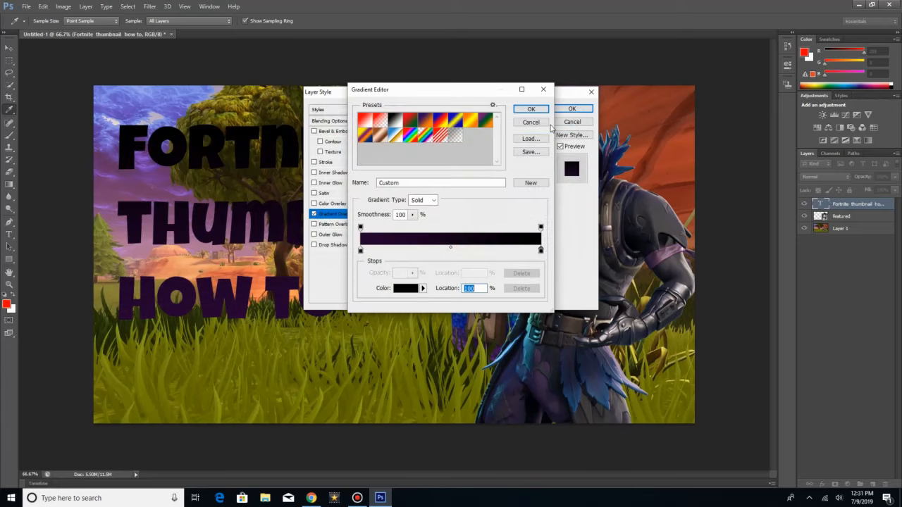
pyautogui.click(531, 109)
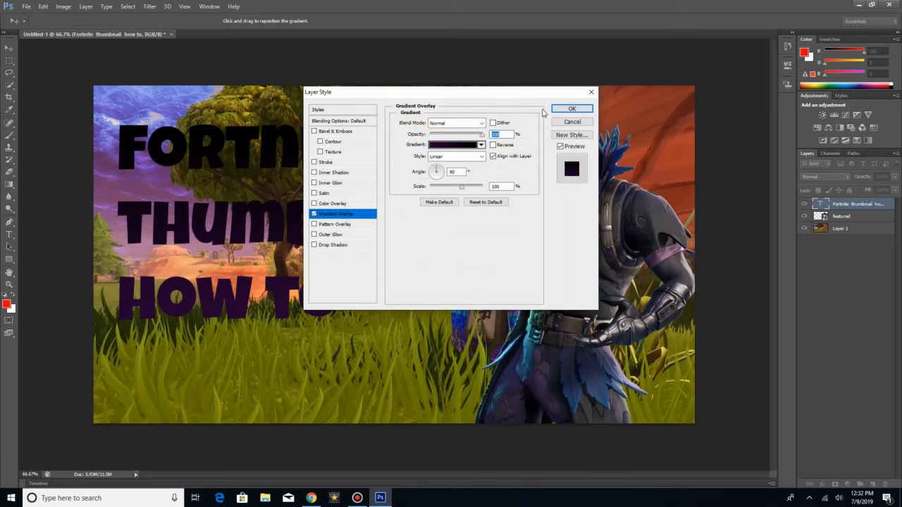
pyautogui.click(571, 109)
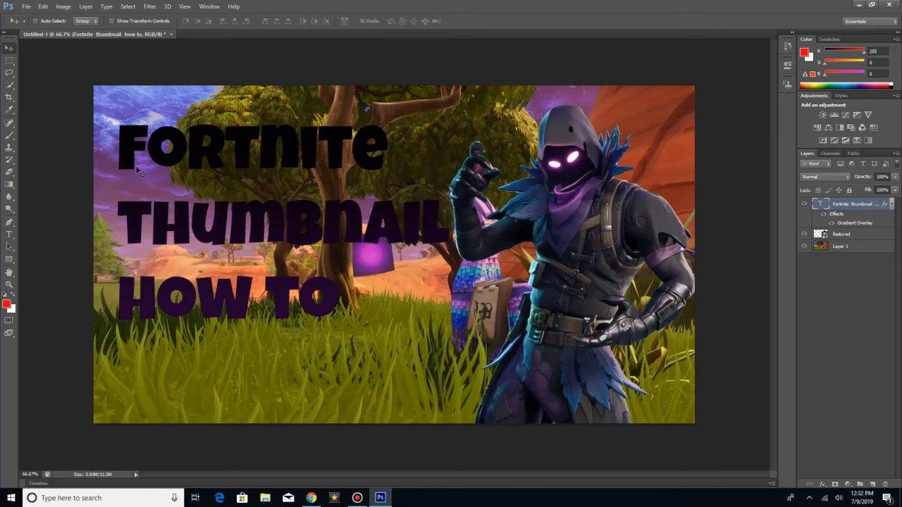
pyautogui.moveTo(200, 143); pyautogui.dragTo(196, 150)
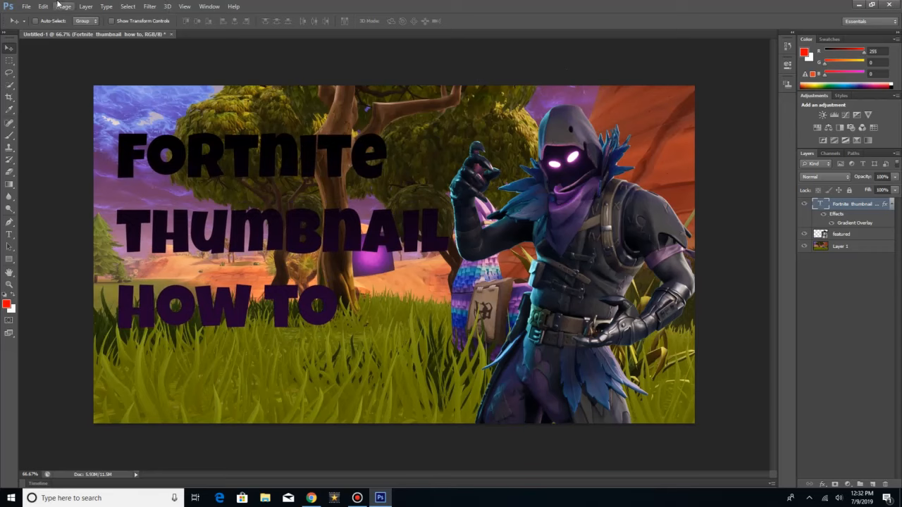
# Step: Start saving a copy of the document to the Desktop under the file name "Fortnite thumbnail how to thuimbnail"
pyautogui.click(26, 6)
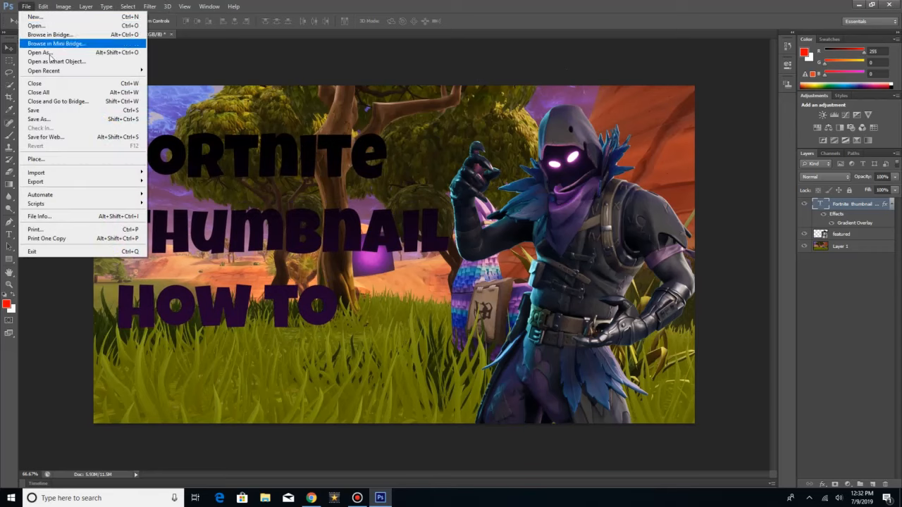
pyautogui.click(56, 119)
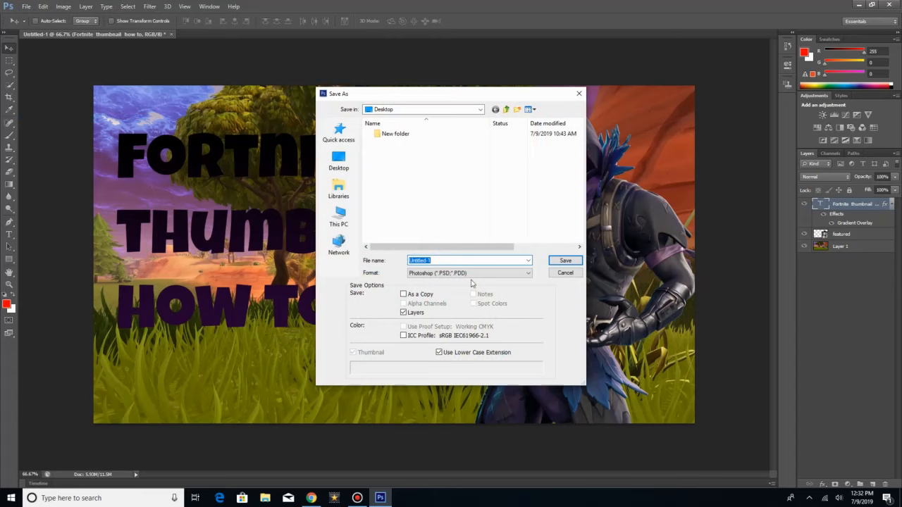
pyautogui.press('BackSpace')
pyautogui.write('Fo')
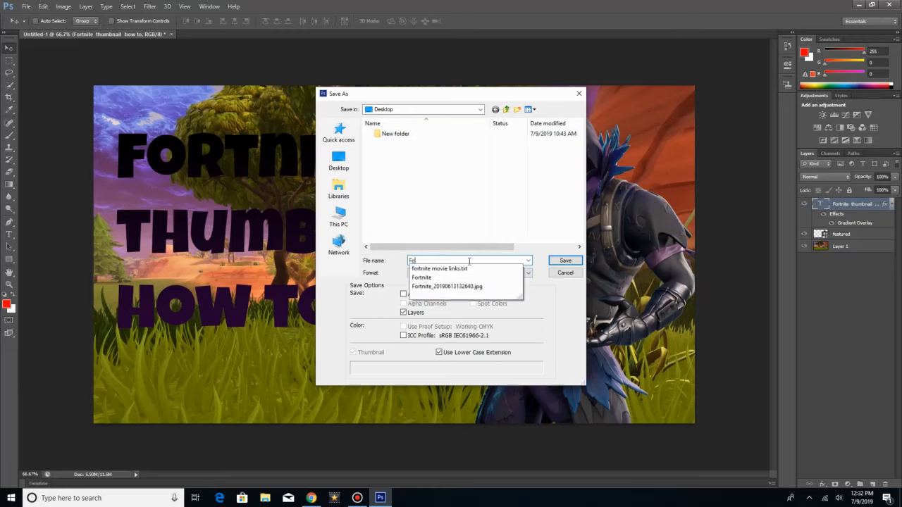
pyautogui.write('rtniu')
pyautogui.press('BackSpace')
pyautogui.press('BackSpace')
pyautogui.press('BackSpace')
pyautogui.press('BackSpace')
pyautogui.write('ite thumbnail how to thuimbnail')
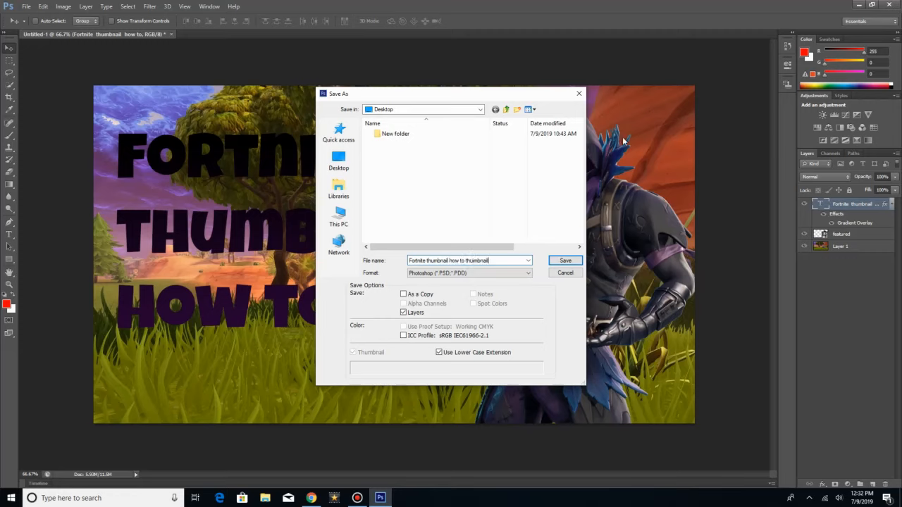
# Step: Choose PNG as the file format and save the image with None / Fast compression and no interlacing
pyautogui.click(481, 273)
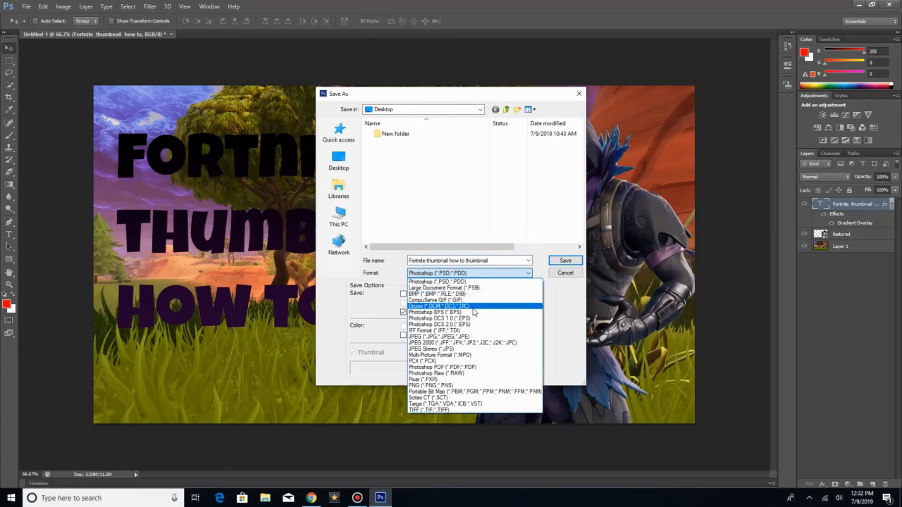
pyautogui.click(459, 386)
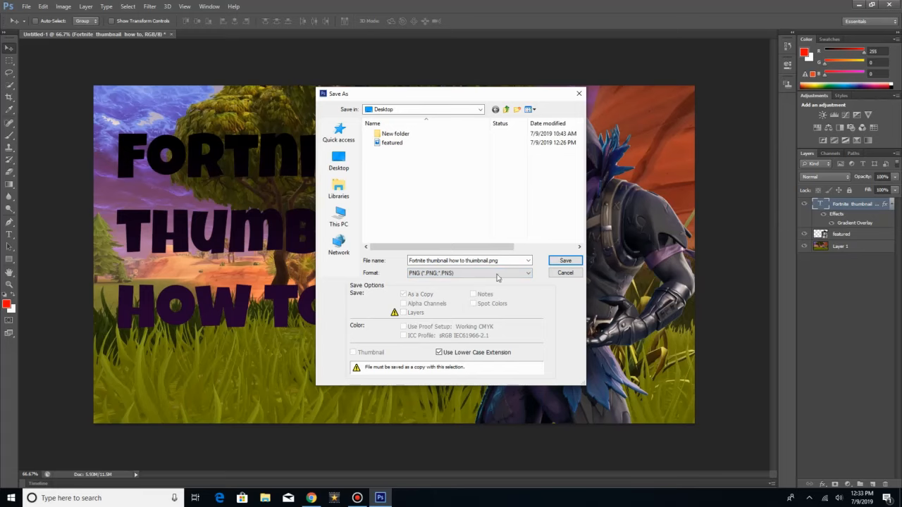
pyautogui.click(566, 260)
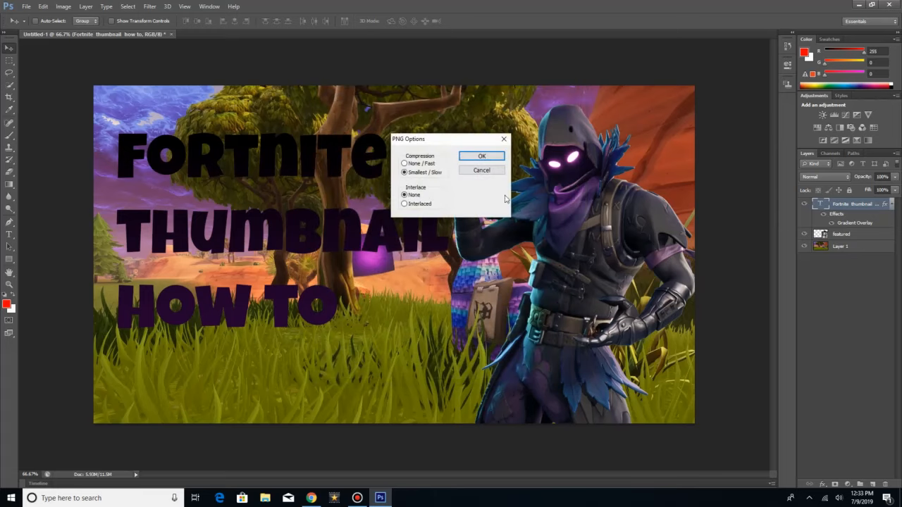
pyautogui.click(428, 175)
pyautogui.click(423, 164)
pyautogui.click(471, 157)
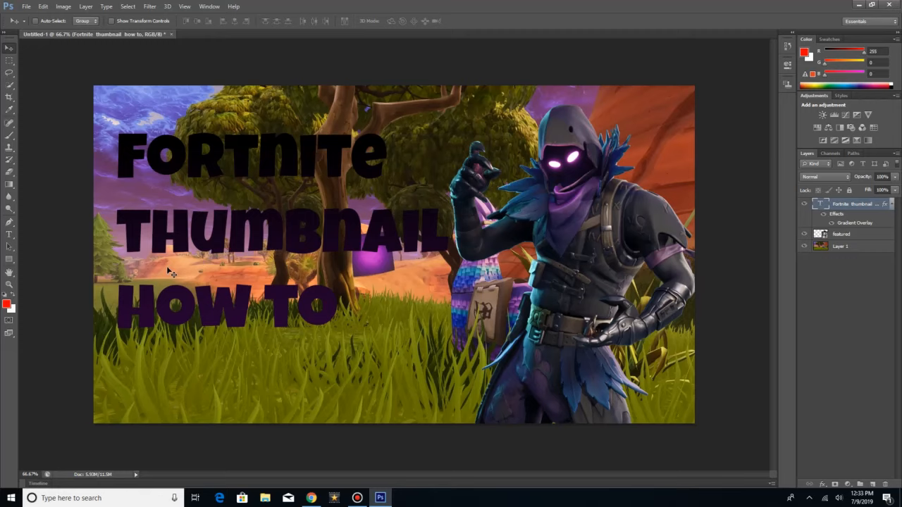
# Step: Show the Windows desktop and check the exported thumbnail file there
pyautogui.click(857, 5)
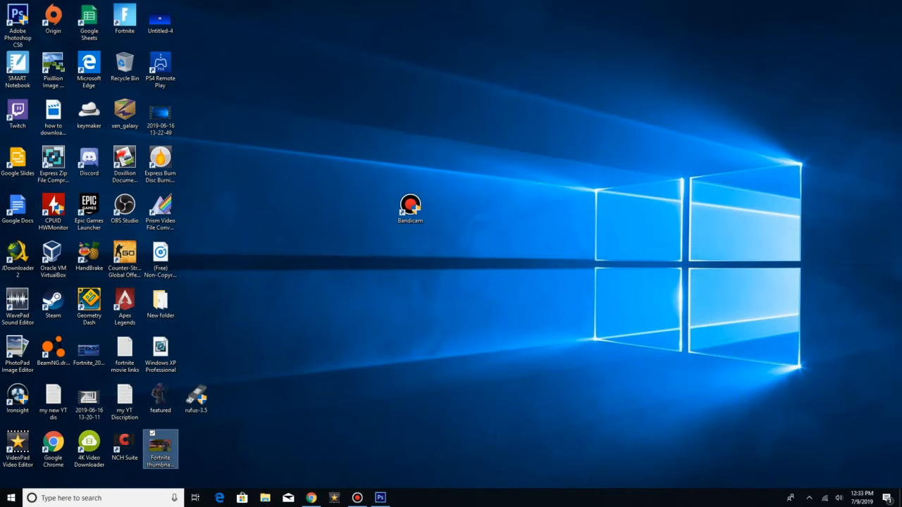
pyautogui.click(380, 497)
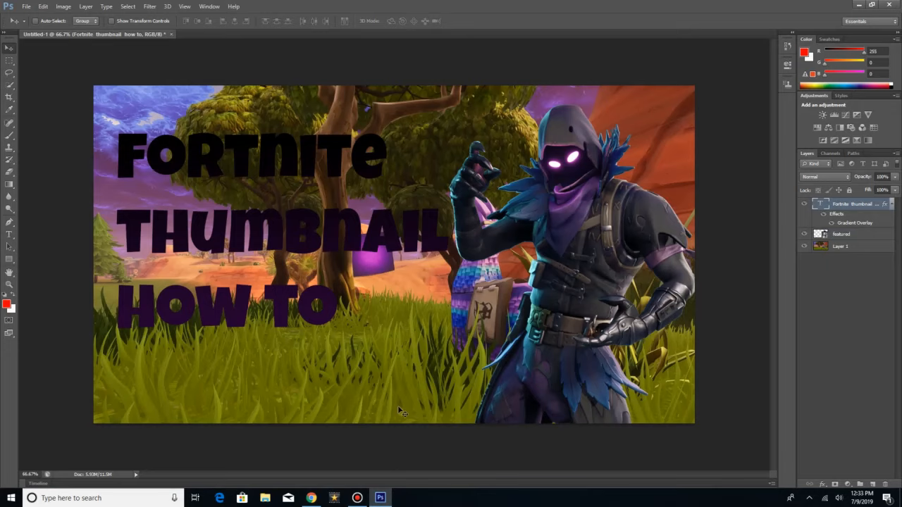
pyautogui.click(858, 4)
pyautogui.moveTo(502, 4); pyautogui.dragTo(7, 481)
pyautogui.click(391, 360)
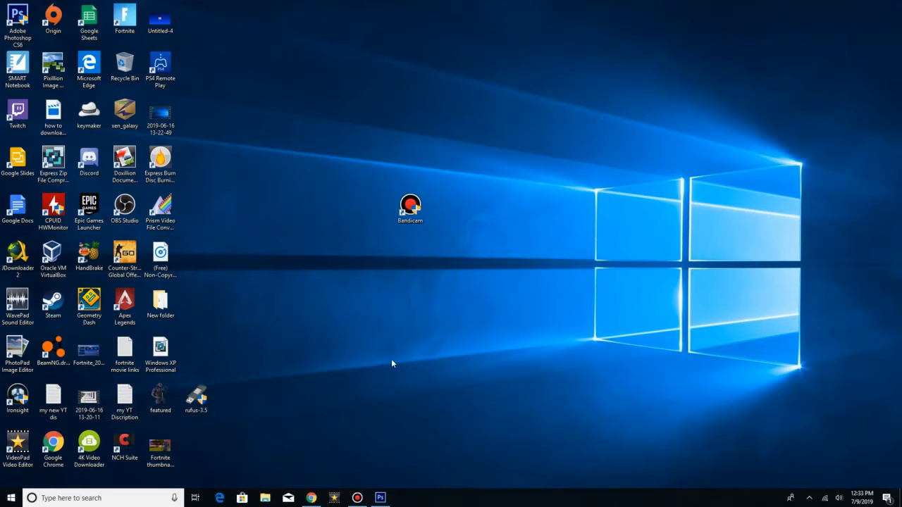
pyautogui.moveTo(392, 362); pyautogui.dragTo(126, 480)
pyautogui.click(312, 498)
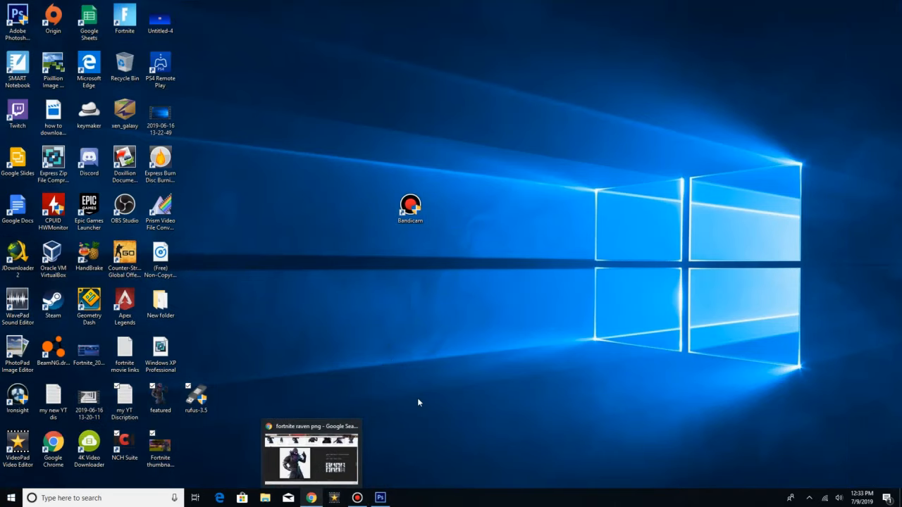
pyautogui.click(394, 382)
pyautogui.moveTo(152, 455)
pyautogui.mouseDown()
pyautogui.moveTo(271, 417)
pyautogui.moveTo(163, 452)
pyautogui.moveTo(241, 416)
pyautogui.moveTo(186, 457)
pyautogui.moveTo(165, 452)
pyautogui.moveTo(207, 443)
pyautogui.moveTo(169, 453)
pyautogui.mouseUp()
pyautogui.click(186, 460)
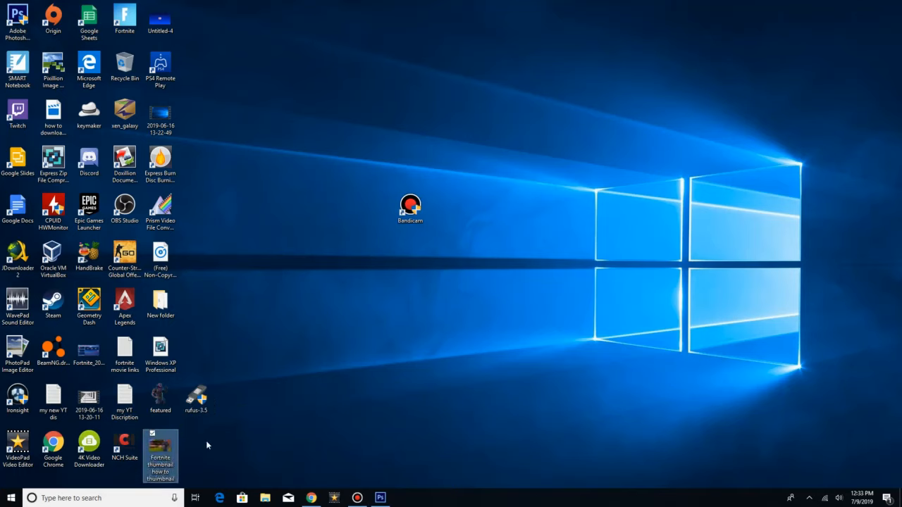
# Step: Switch to Chrome and open youtube.com in a new tab
pyautogui.click(311, 497)
pyautogui.click(240, 7)
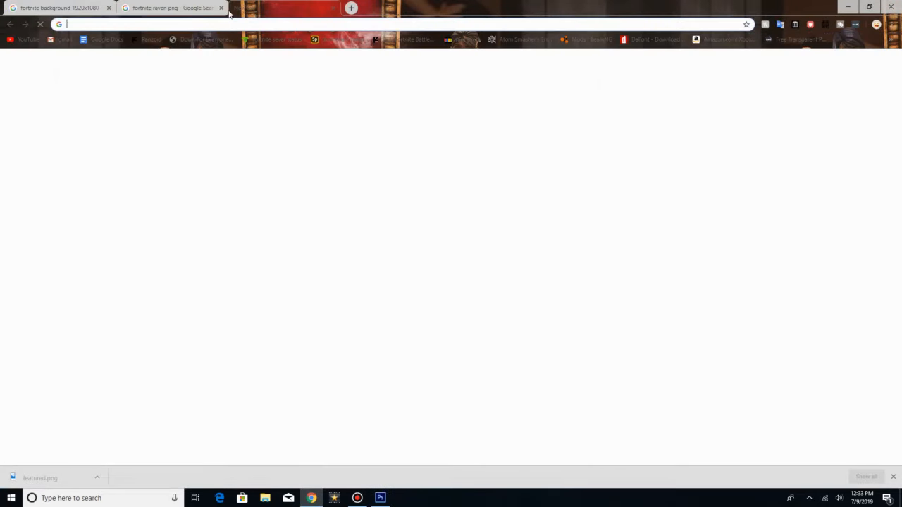
pyautogui.write('youtubwe')
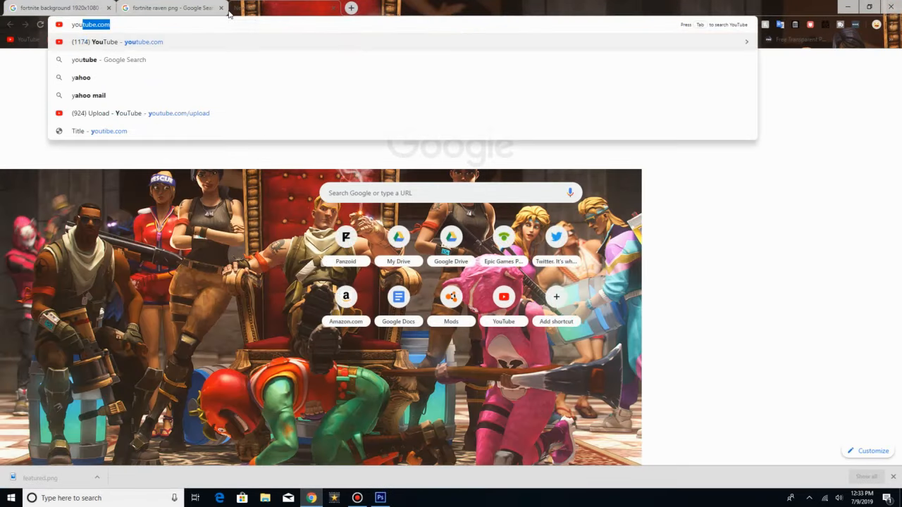
pyautogui.press('BackSpace')
pyautogui.press('BackSpace')
pyautogui.press('BackSpace')
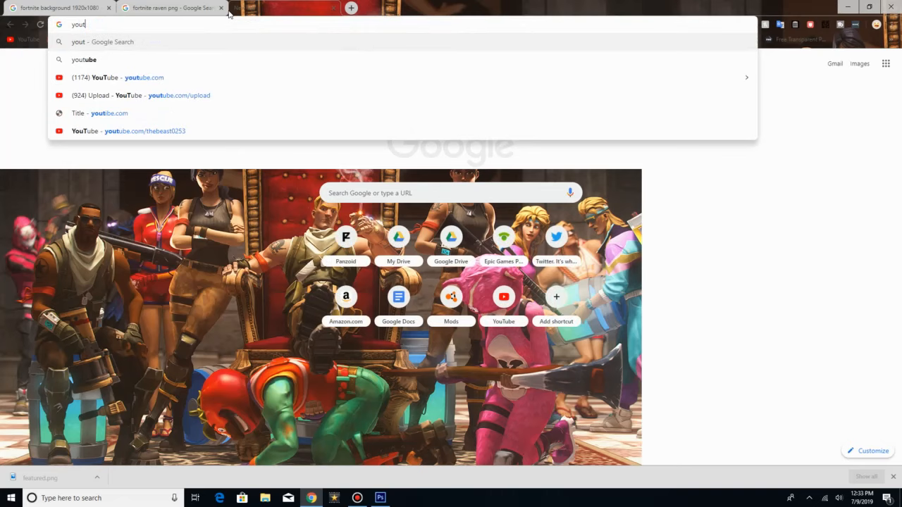
pyautogui.write('be.com')
pyautogui.press('Return')
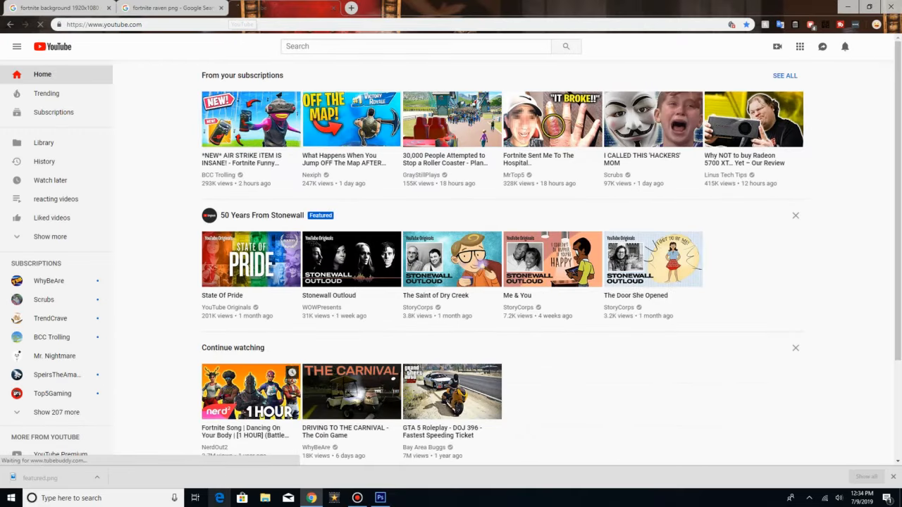
pyautogui.click(357, 498)
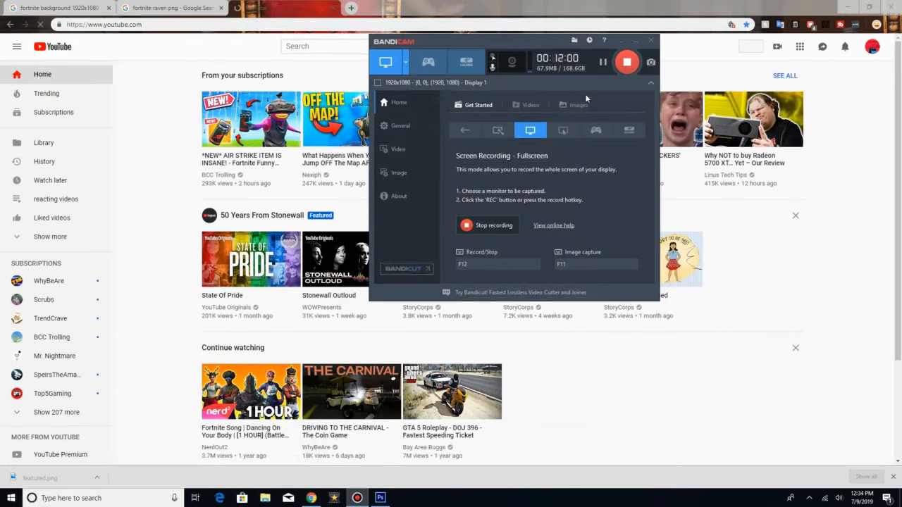
pyautogui.click(635, 40)
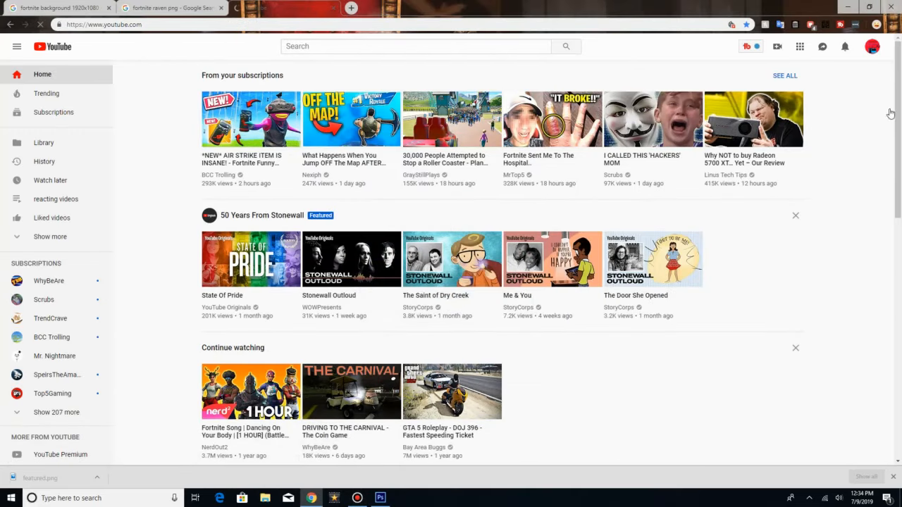
# Step: Open YouTube Studio (beta) from the account and browse the channel's uploaded videos down to "Mobile videos for awhile"
pyautogui.click(872, 48)
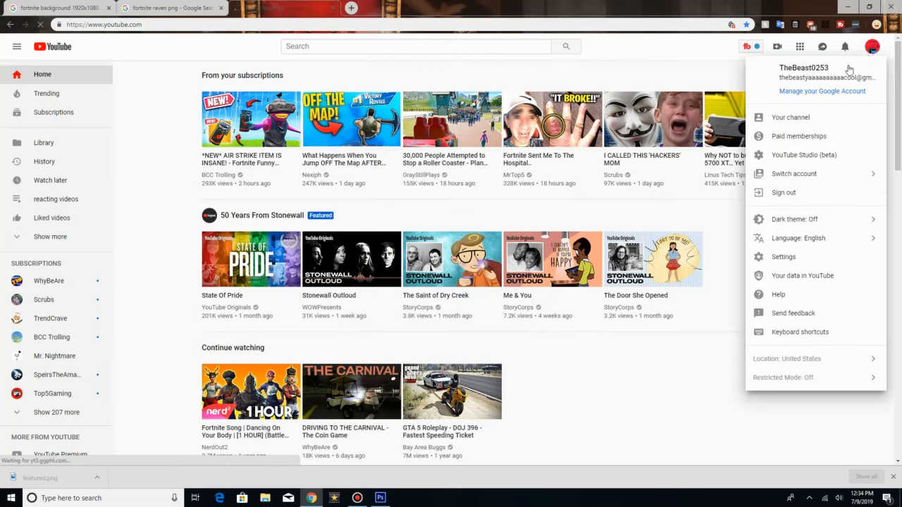
pyautogui.click(832, 157)
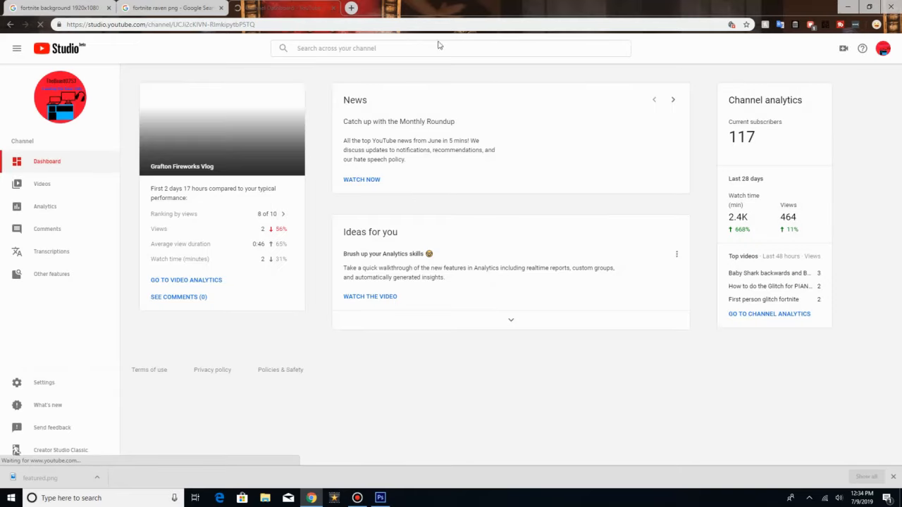
pyautogui.click(42, 184)
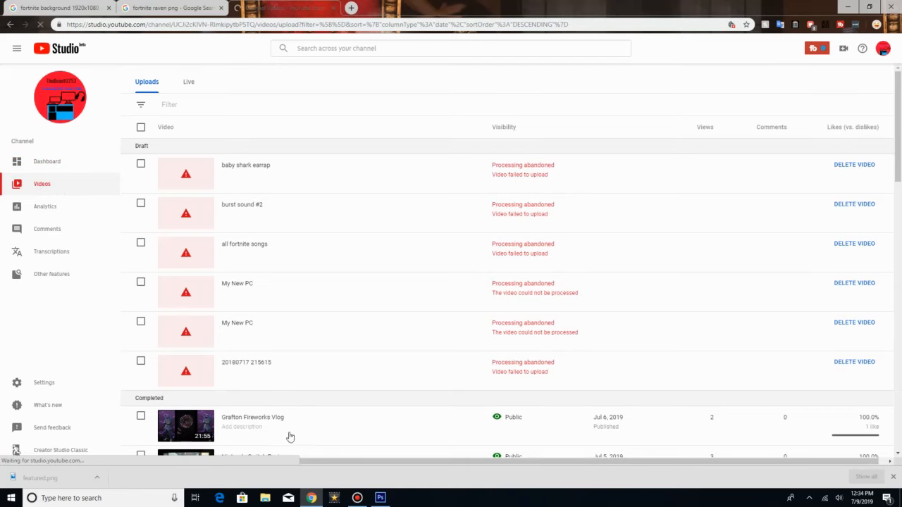
pyautogui.scroll(-5, 295, 419)
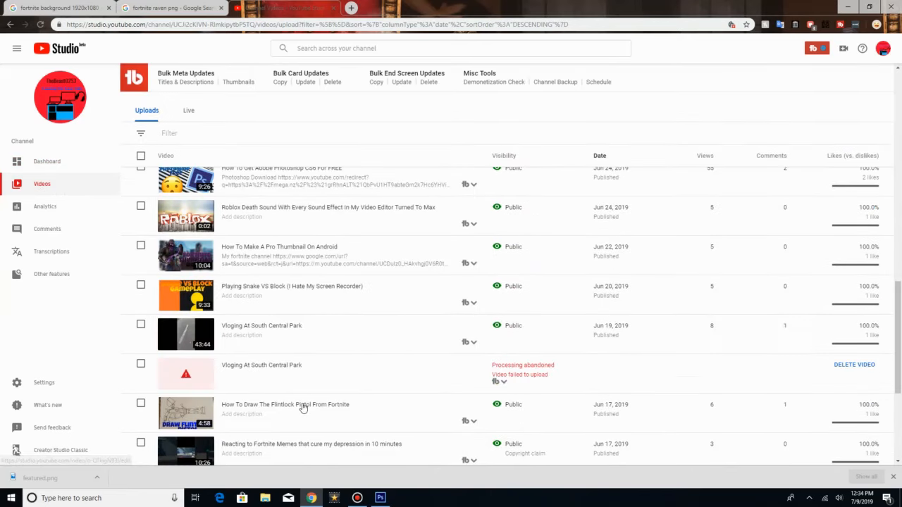
pyautogui.scroll(-4, 303, 409)
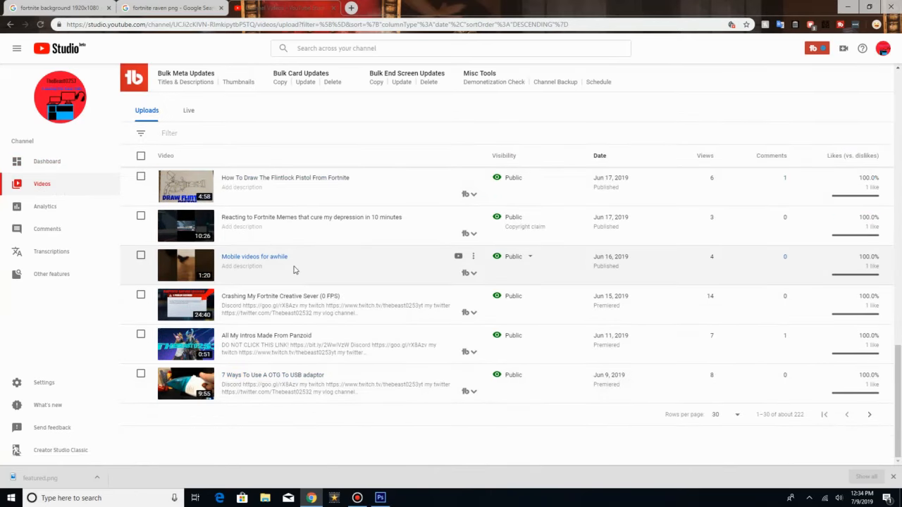
pyautogui.click(473, 258)
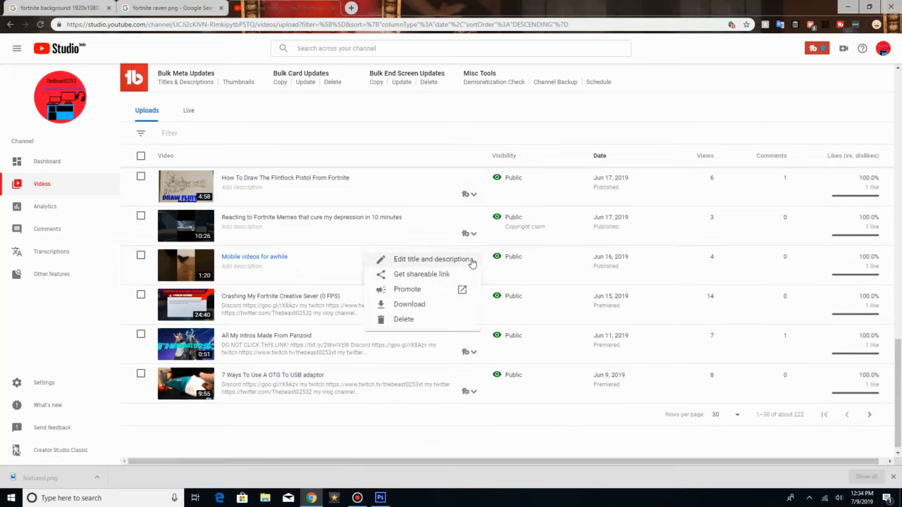
pyautogui.click(471, 261)
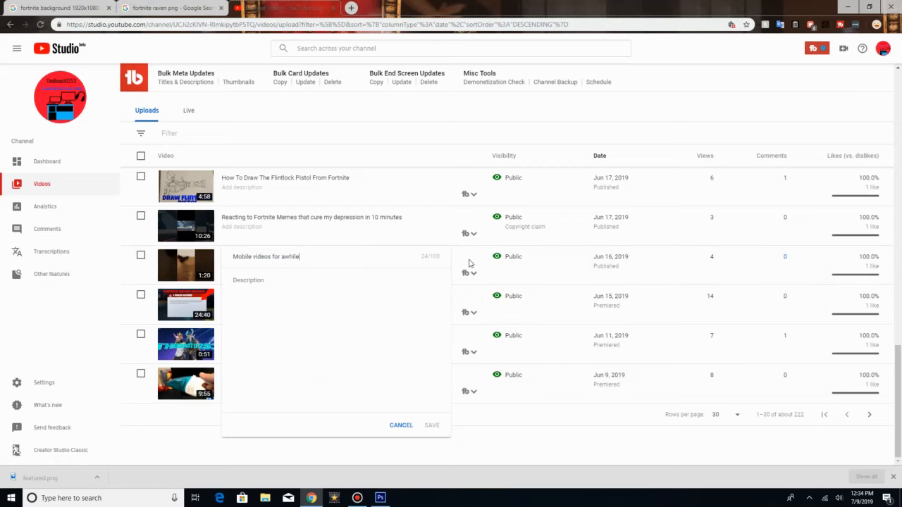
pyautogui.click(400, 425)
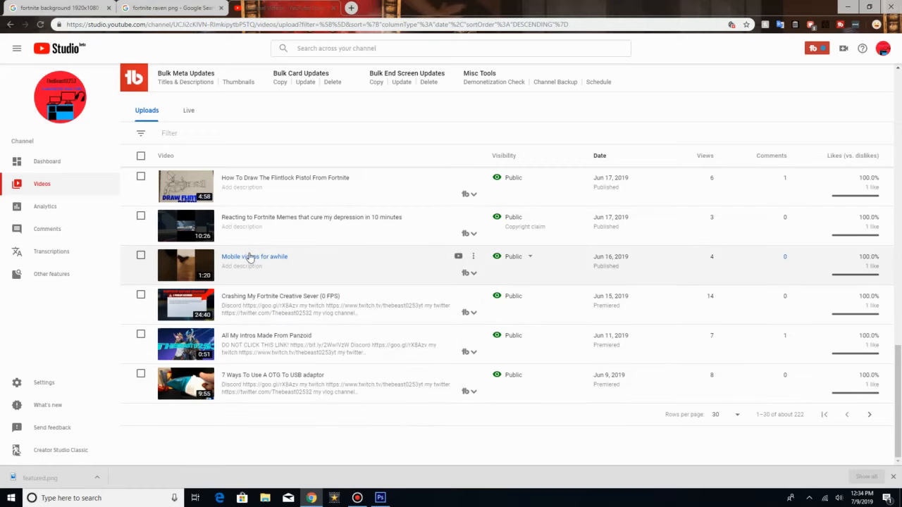
# Step: Open the details page of the video "Mobile videos for awhile" and find its thumbnail options
pyautogui.click(251, 259)
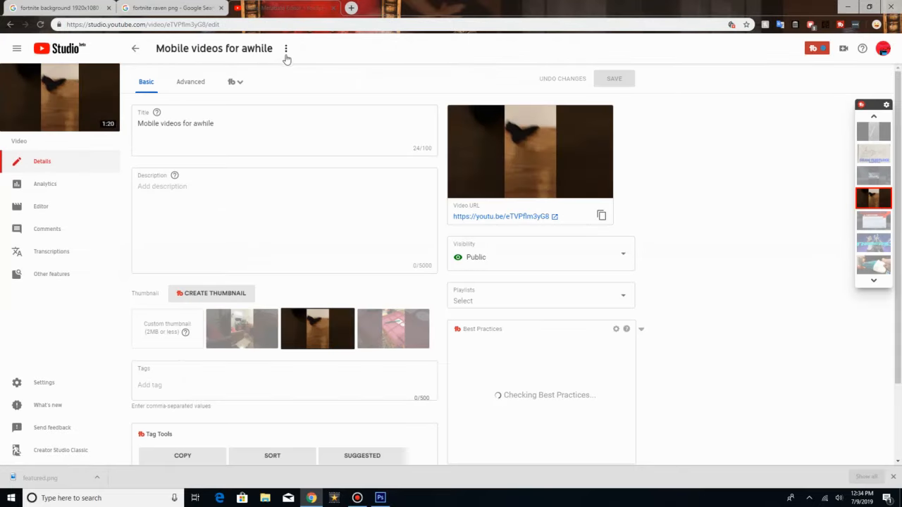
pyautogui.scroll(-2, 265, 323)
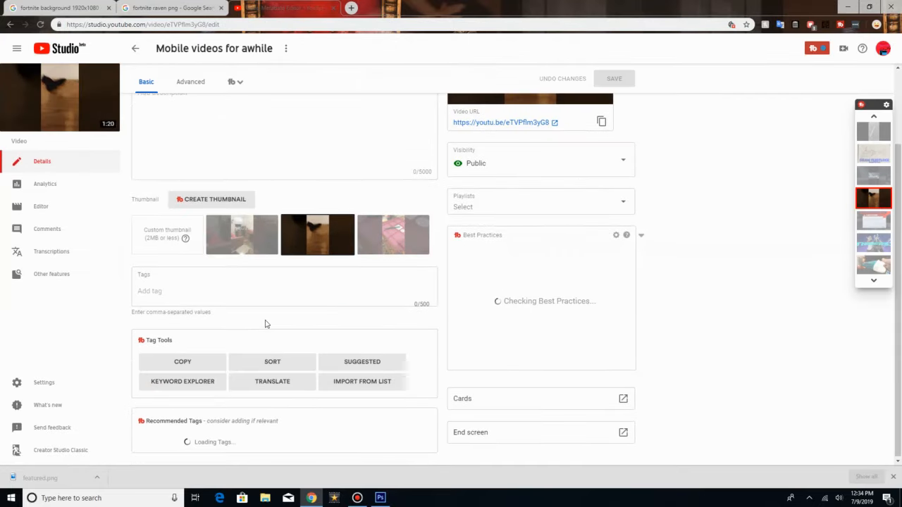
pyautogui.scroll(2, 263, 322)
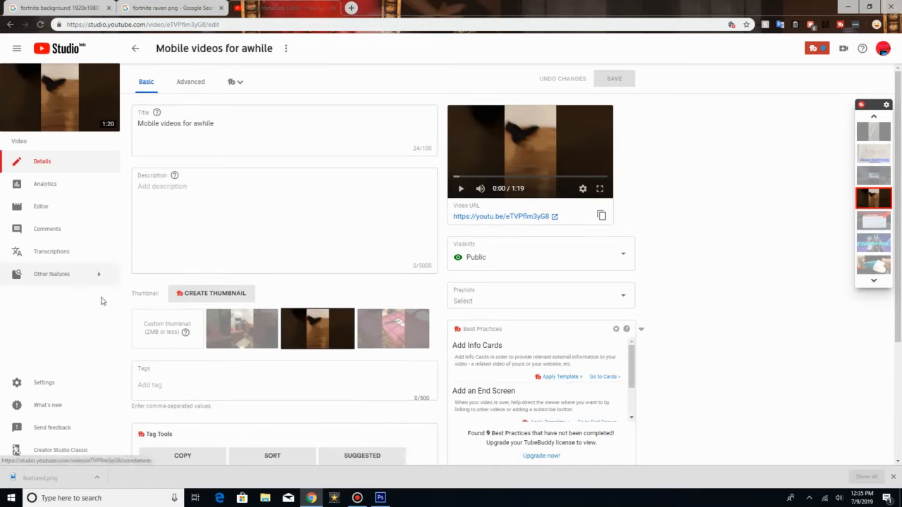
pyautogui.scroll(-1, 239, 322)
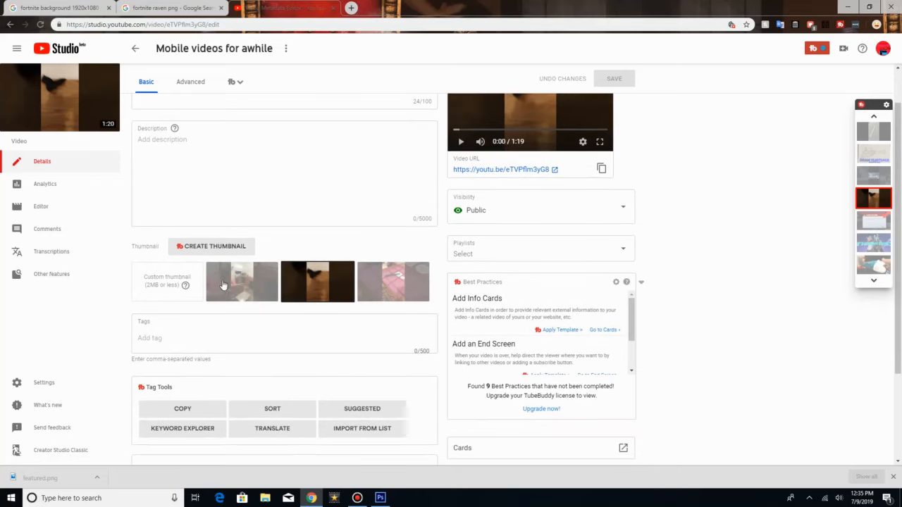
# Step: Try to upload "Fortnite thumbnail how to thuimbnail" from the Desktop as the video's custom thumbnail
pyautogui.click(173, 279)
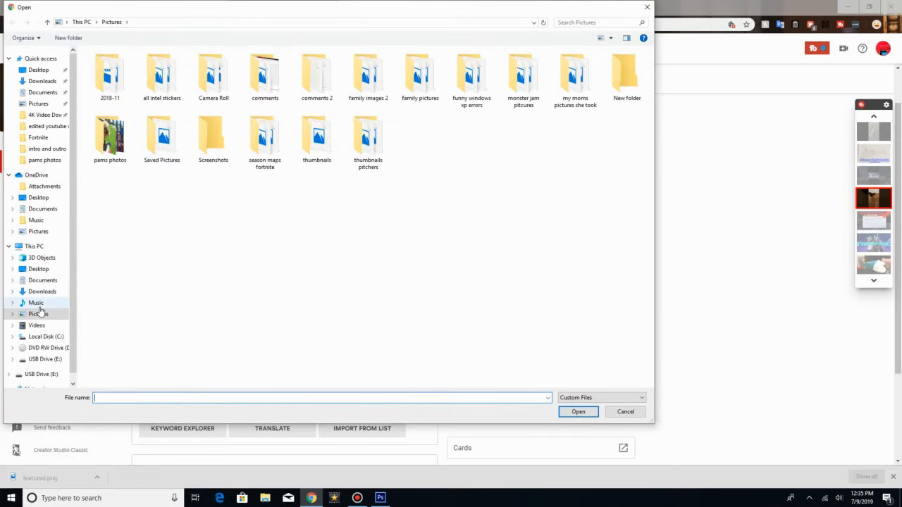
pyautogui.click(38, 268)
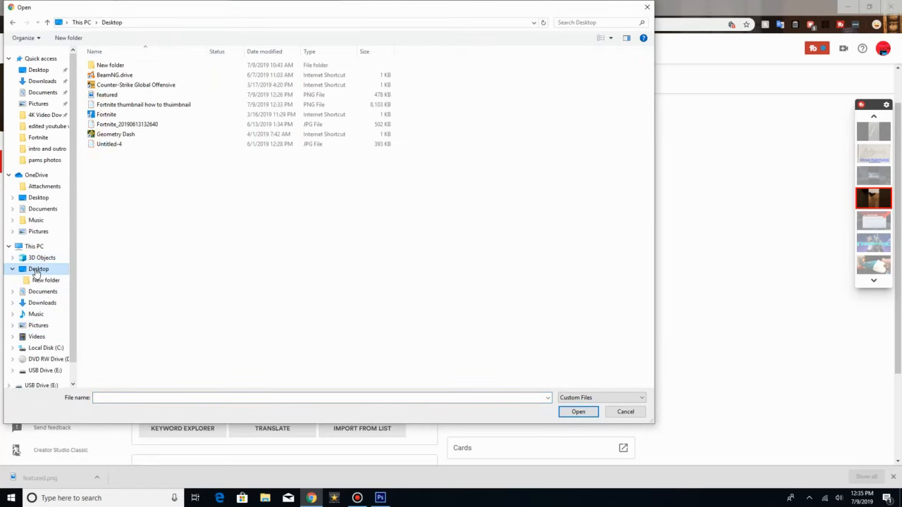
pyautogui.doubleClick(110, 105)
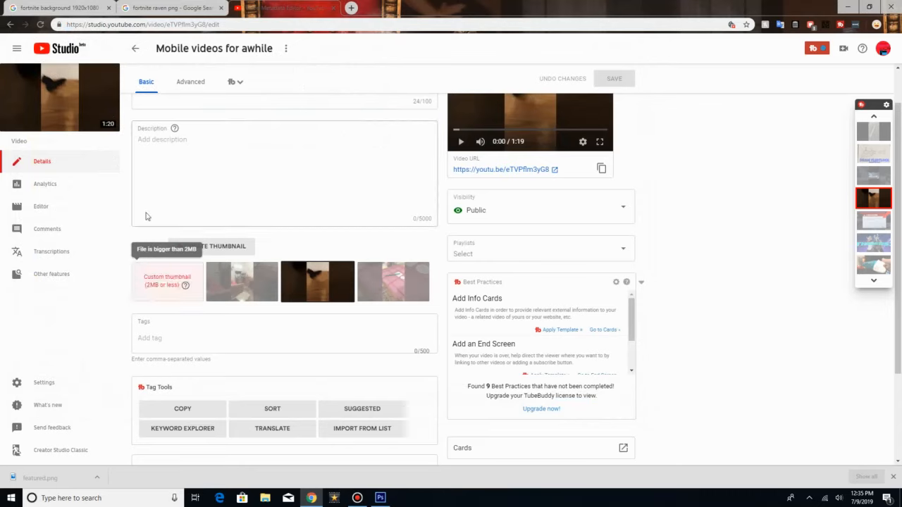
# Step: Return to the Windows desktop and check the size of the exported thumbnail PNG in its file properties
pyautogui.click(849, 7)
pyautogui.doubleClick(151, 456)
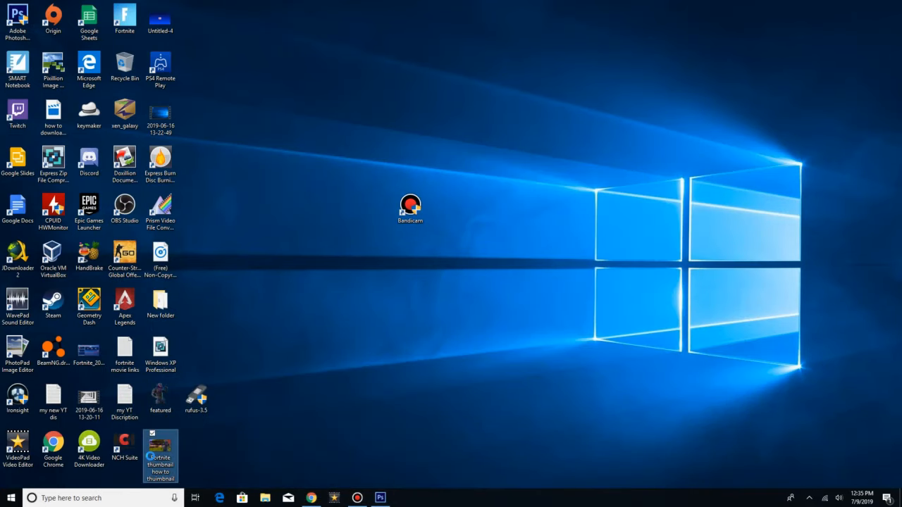
pyautogui.rightClick(150, 457)
pyautogui.click(141, 448)
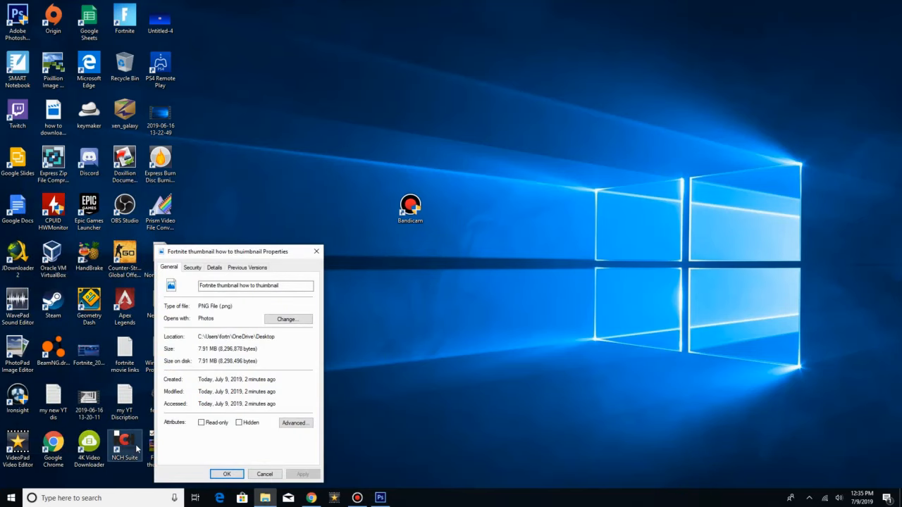
pyautogui.click(317, 254)
pyautogui.moveTo(425, 243); pyautogui.dragTo(144, 481)
pyautogui.click(259, 451)
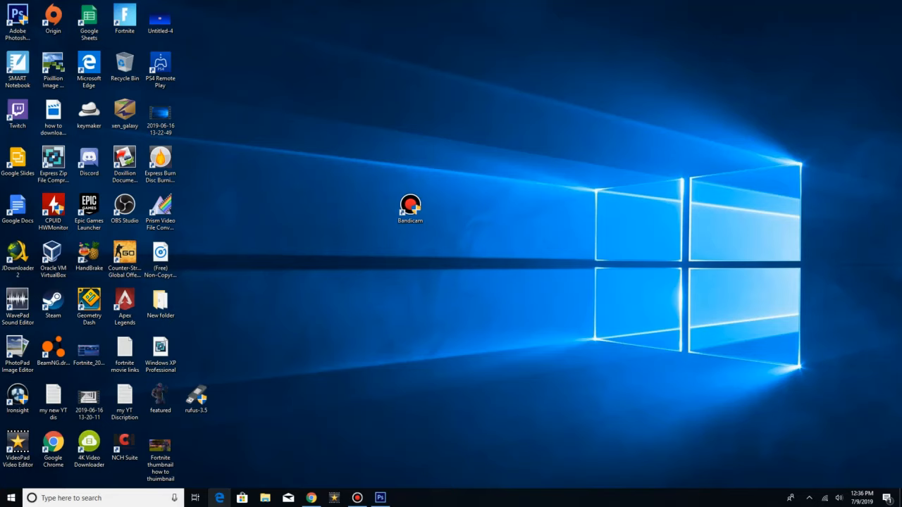
# Step: Copy the file "Fortnite thumbnail how to thuimbnail" from the recent files in File Explorer
pyautogui.click(266, 498)
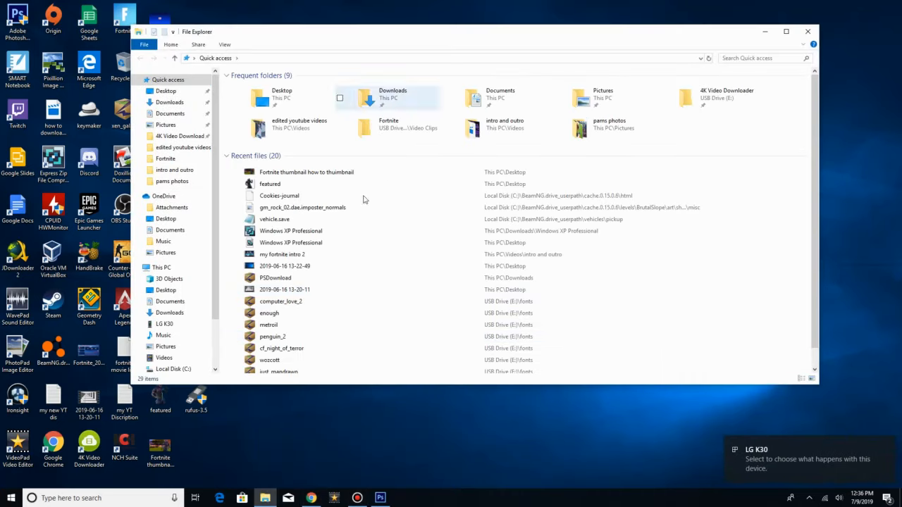
pyautogui.rightClick(259, 173)
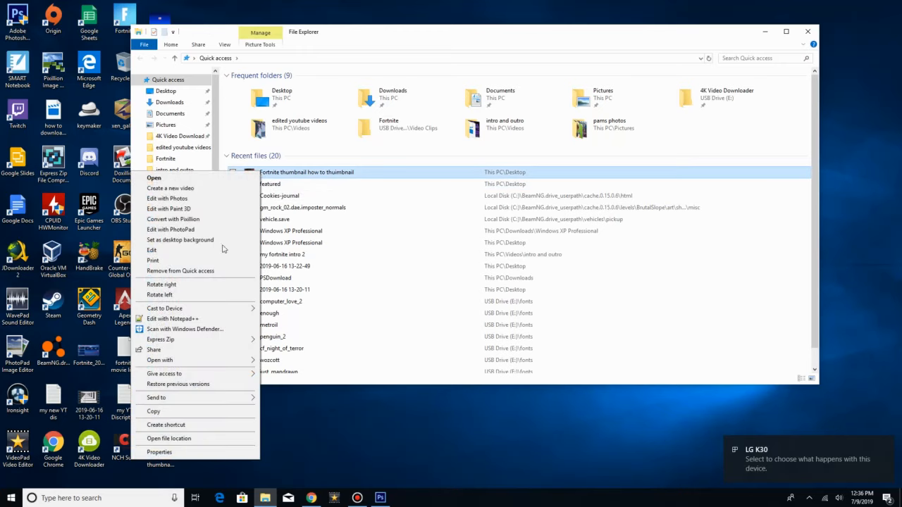
pyautogui.click(190, 412)
pyautogui.scroll(-1, 185, 340)
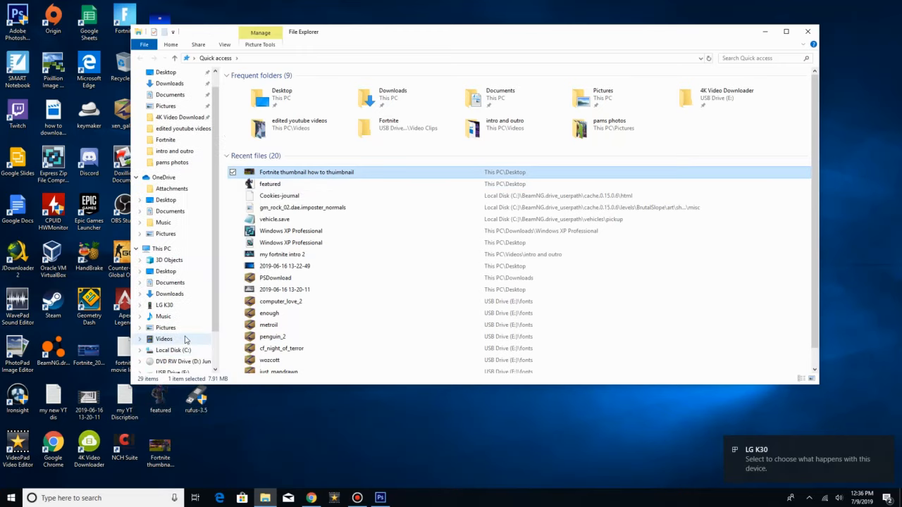
pyautogui.click(190, 306)
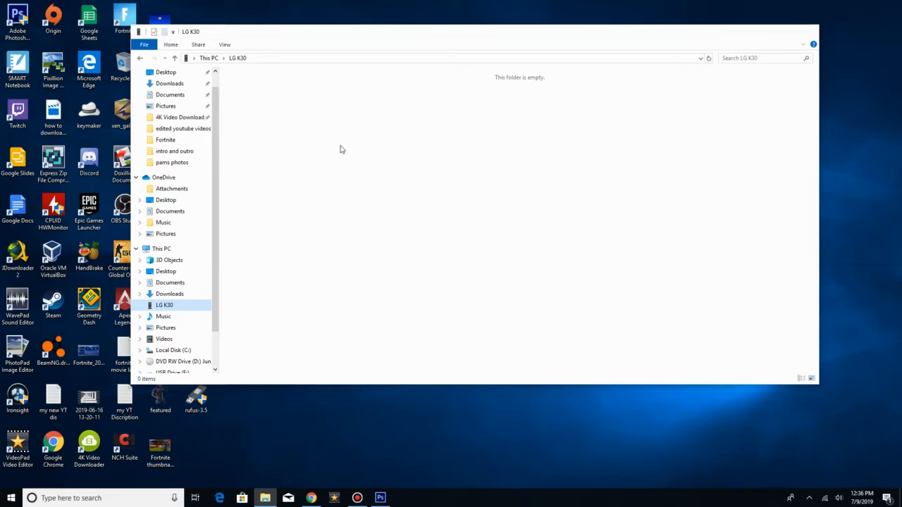
pyautogui.hotkey('alt', 'F4')
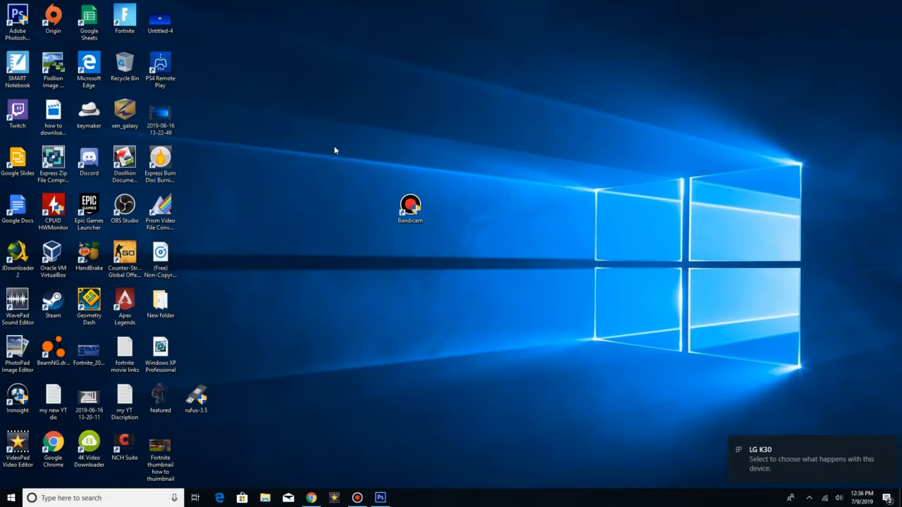
# Step: Reopen File Explorer and open the Internal storage of the connected LG K30 phone
pyautogui.click(258, 500)
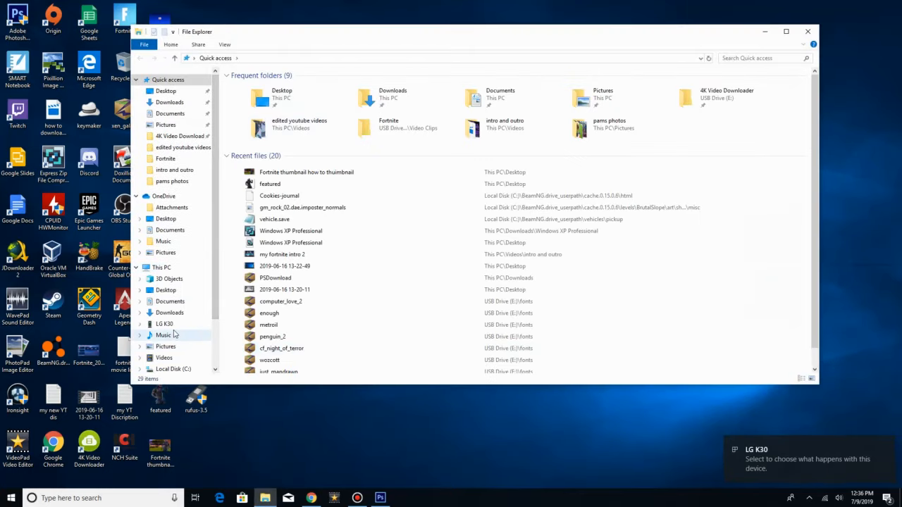
pyautogui.click(170, 324)
pyautogui.click(276, 79)
pyautogui.doubleClick(277, 80)
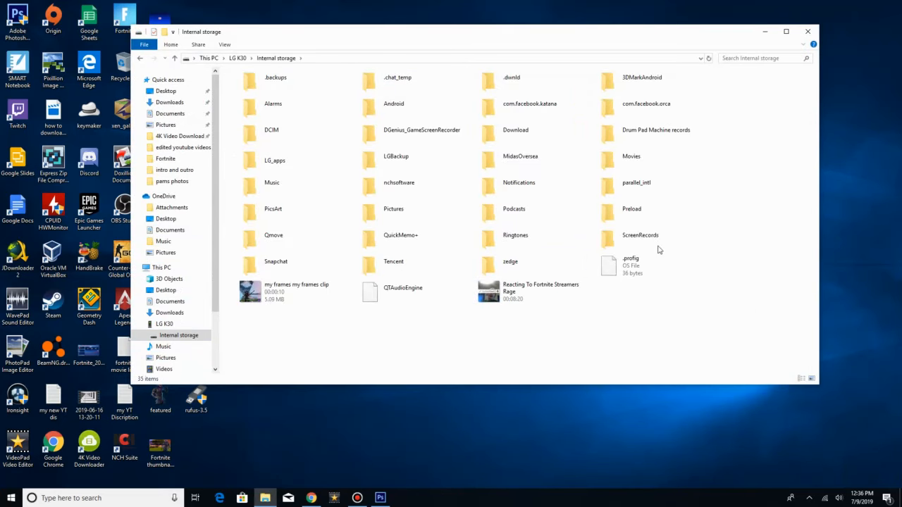
# Step: Paste the copied thumbnail file into the phone's Internal storage and close the File Explorer window
pyautogui.rightClick(645, 288)
pyautogui.click(569, 339)
pyautogui.click(648, 303)
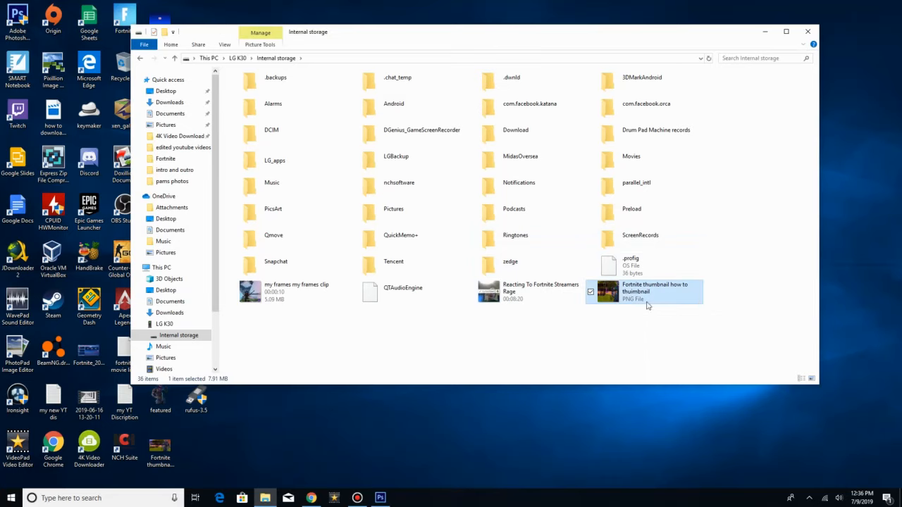
pyautogui.click(638, 338)
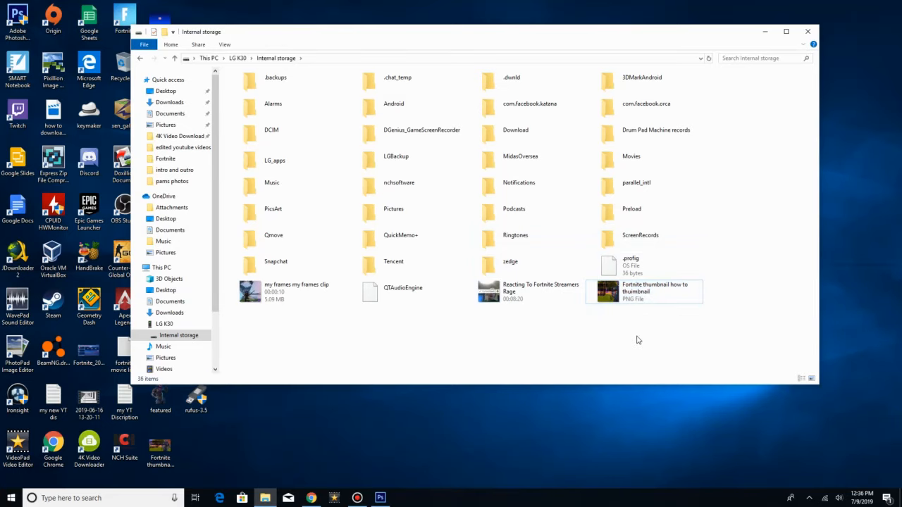
pyautogui.click(800, 31)
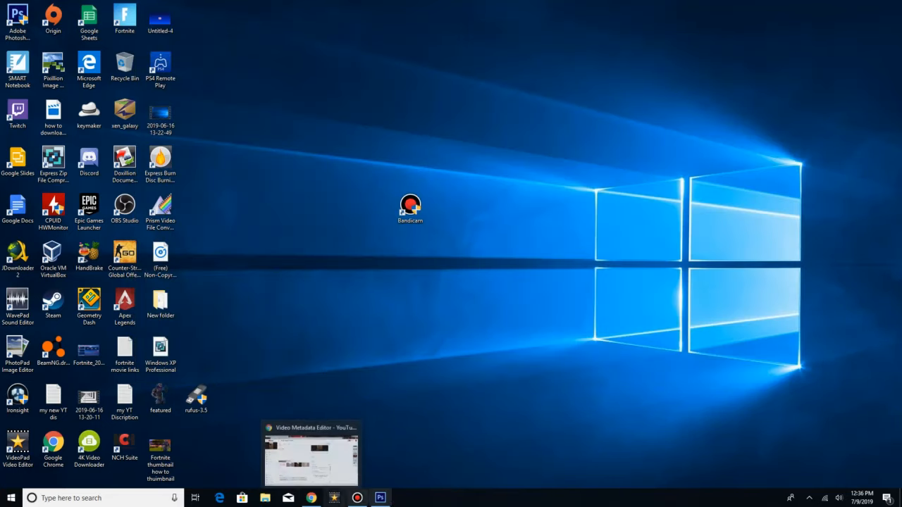
pyautogui.click(357, 497)
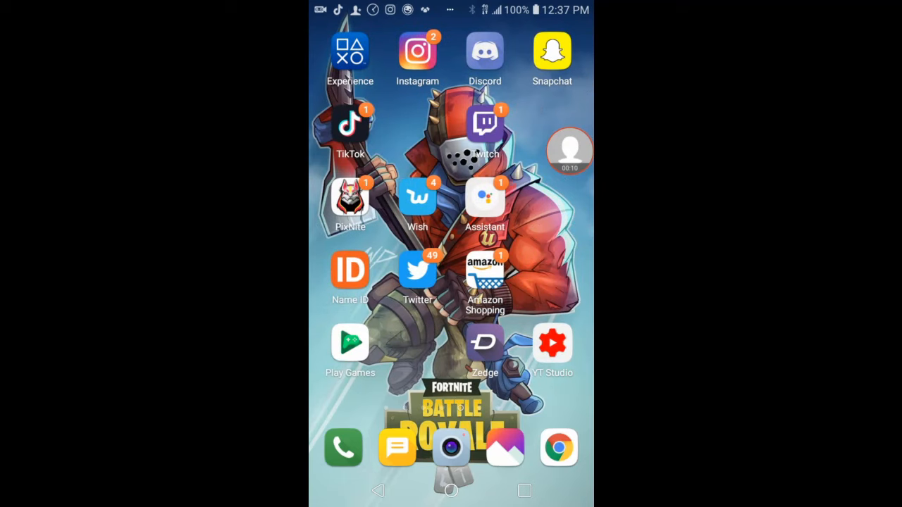
# Step: Open YT Studio on the phone, leave the video page it shows and switch to the TheBeast0253 channel
pyautogui.moveTo(552, 343)
pyautogui.mouseDown()
pyautogui.moveTo(541, 324)
pyautogui.moveTo(536, 339)
pyautogui.mouseUp()
pyautogui.click(552, 343)
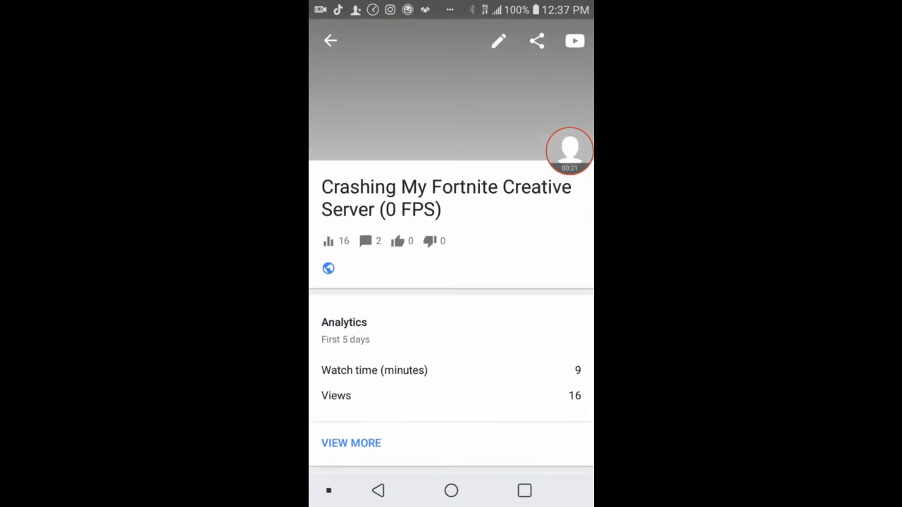
pyautogui.click(330, 40)
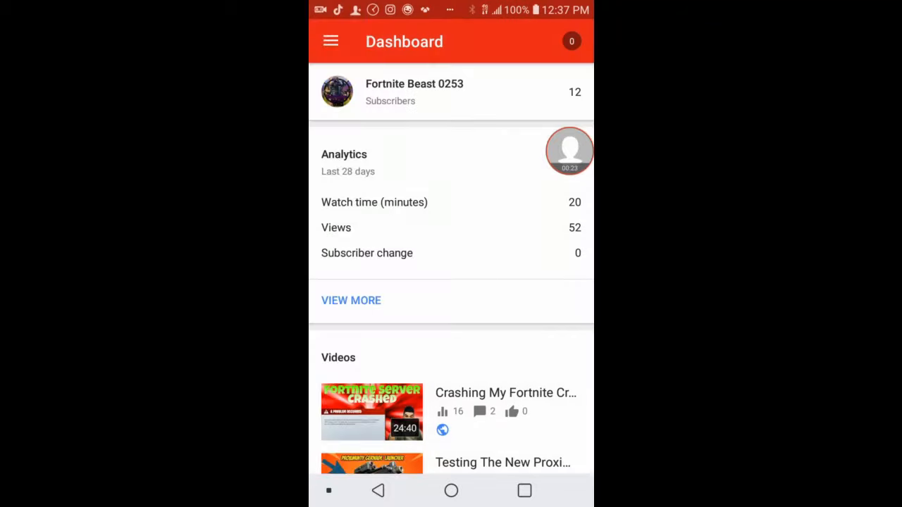
pyautogui.click(330, 40)
pyautogui.click(529, 111)
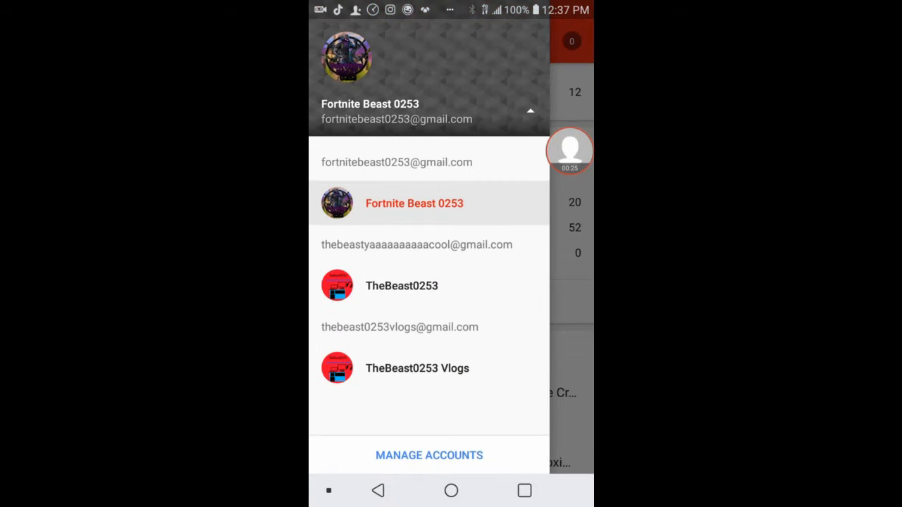
pyautogui.click(402, 286)
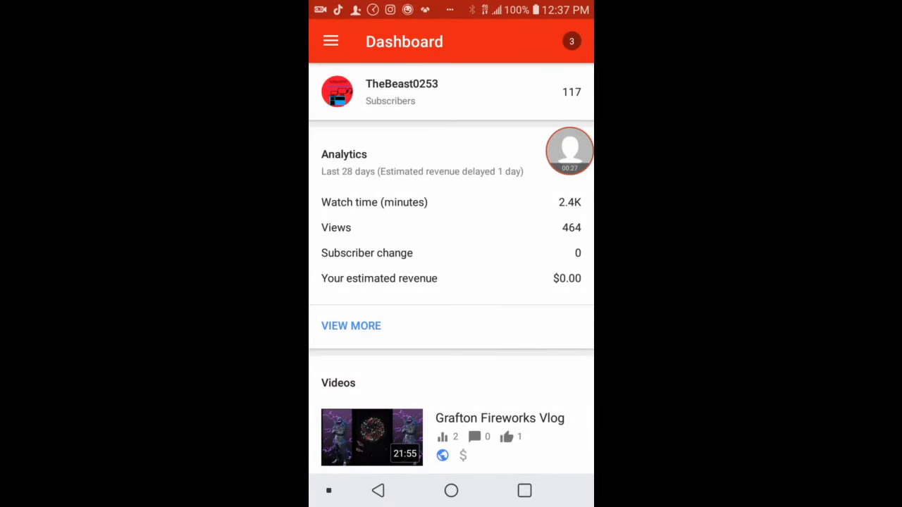
# Step: Open the channel's full list of videos from the dashboard
pyautogui.scroll(-5, 451, 268)
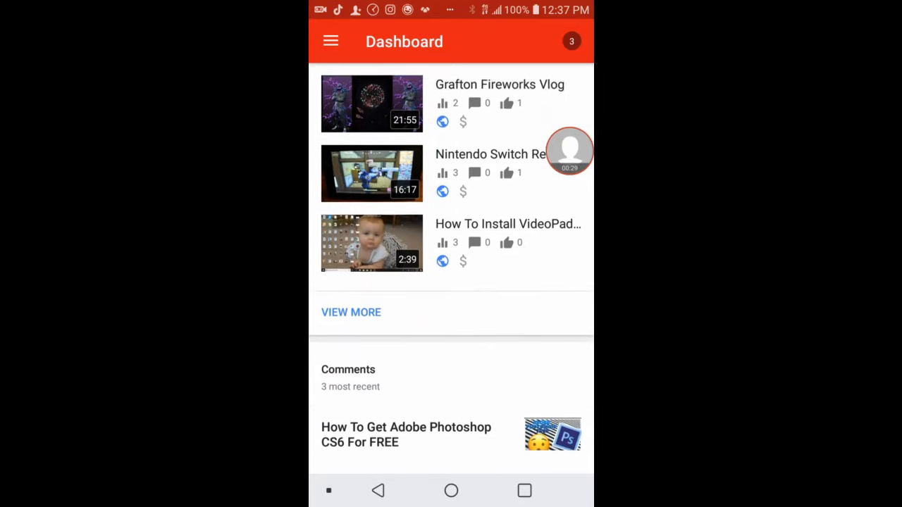
pyautogui.scroll(1, 450, 268)
pyautogui.click(331, 41)
pyautogui.click(393, 162)
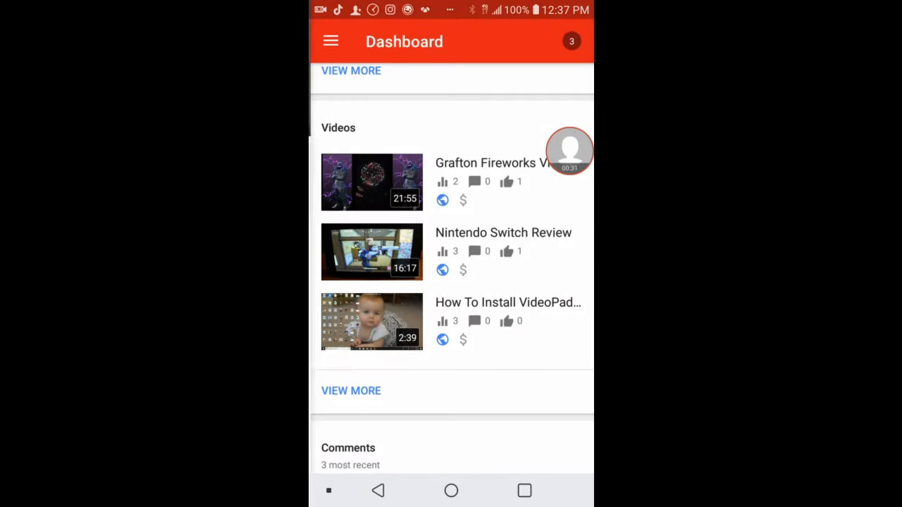
pyautogui.click(351, 390)
# Step: Find the video "Mobile videos for awhile" in the list of all videos and open its page
pyautogui.scroll(-10, 451, 282)
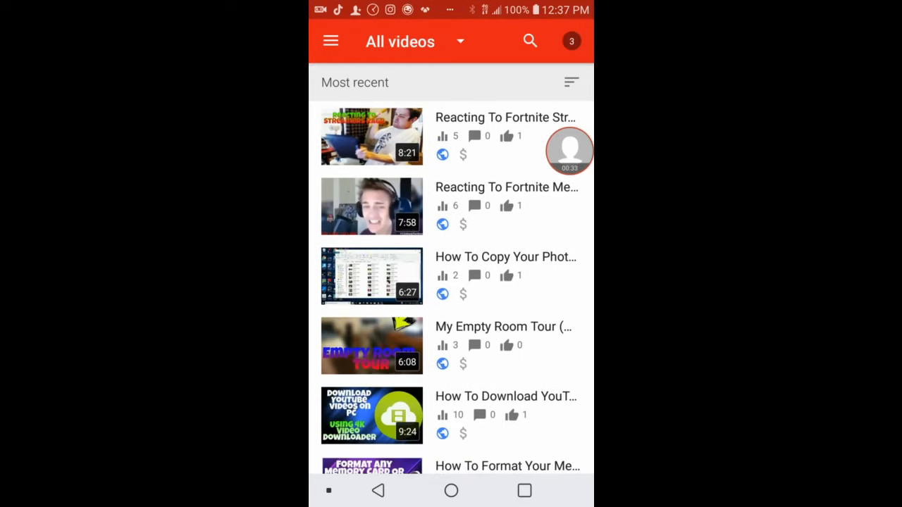
pyautogui.scroll(2, 451, 282)
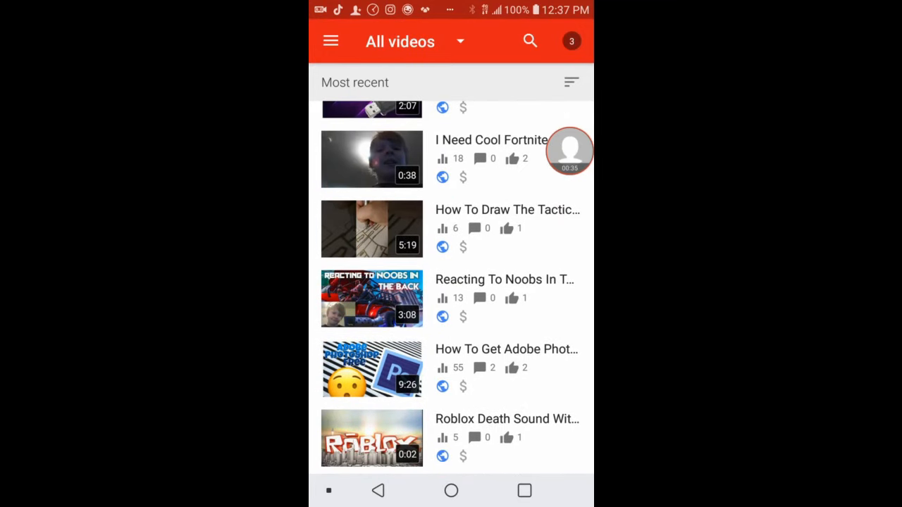
pyautogui.scroll(-3, 451, 282)
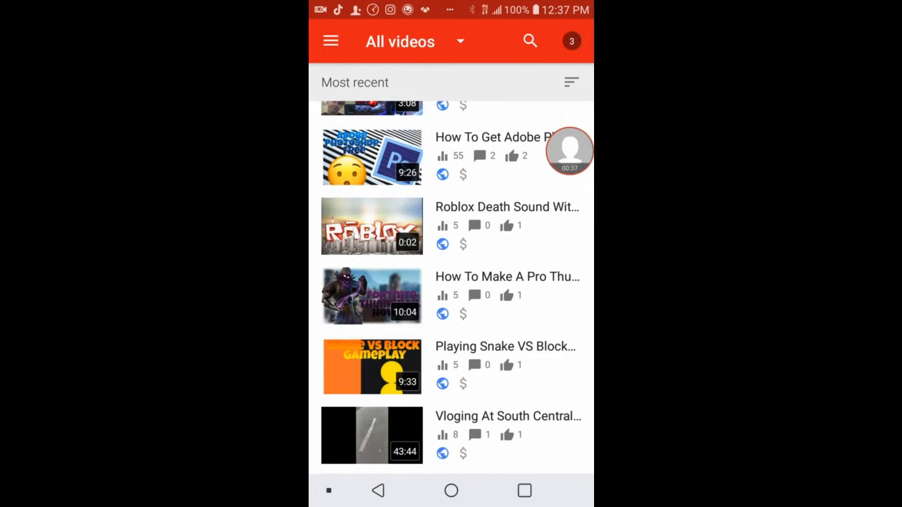
pyautogui.scroll(-5, 450, 282)
pyautogui.scroll(-7, 451, 282)
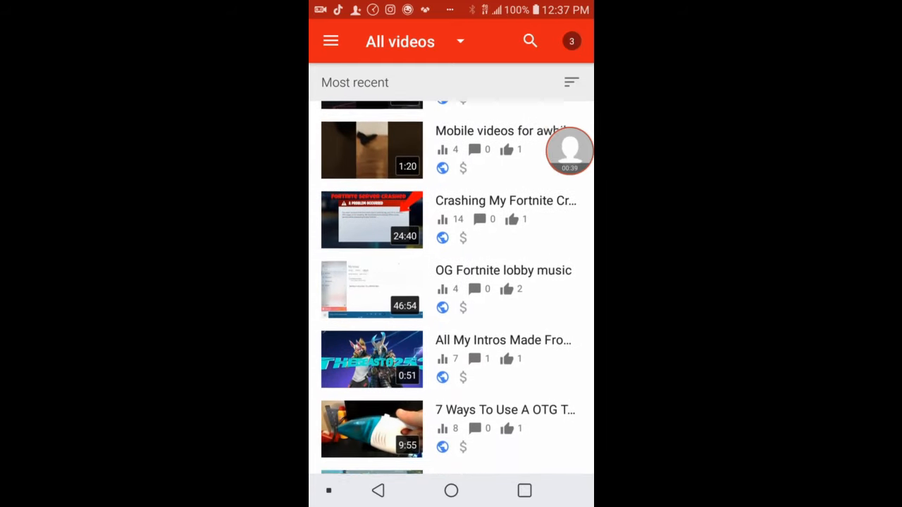
pyautogui.scroll(-2, 451, 282)
pyautogui.scroll(8, 450, 282)
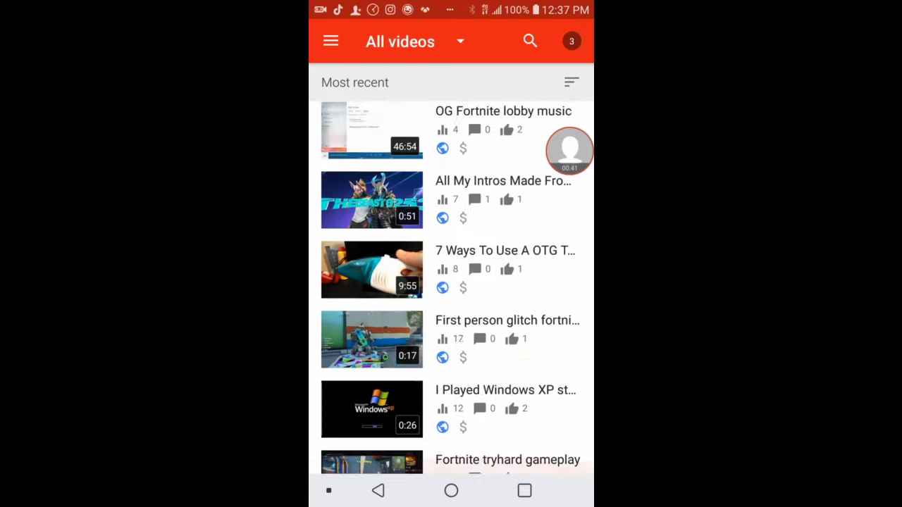
pyautogui.click(451, 399)
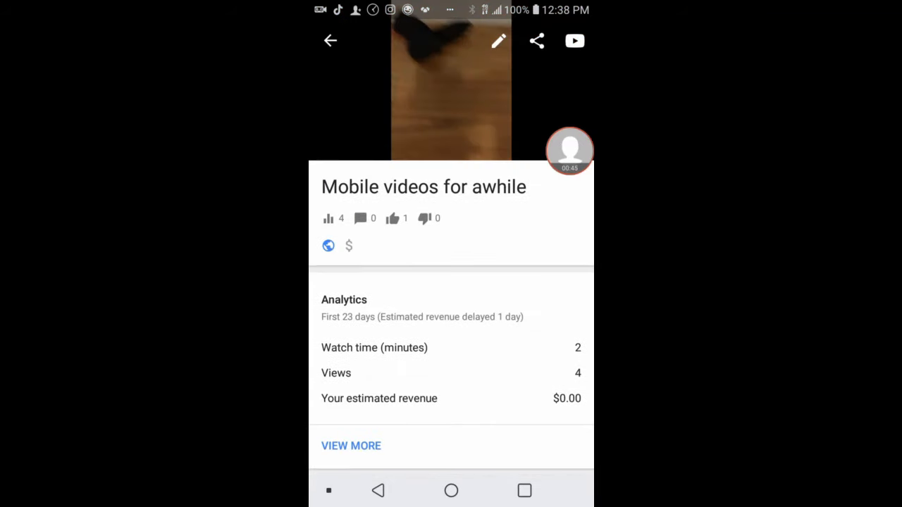
# Step: Set the Fortnite thumbnail image from the recent files as the video's custom thumbnail, save the changes and return to the video list
pyautogui.click(498, 41)
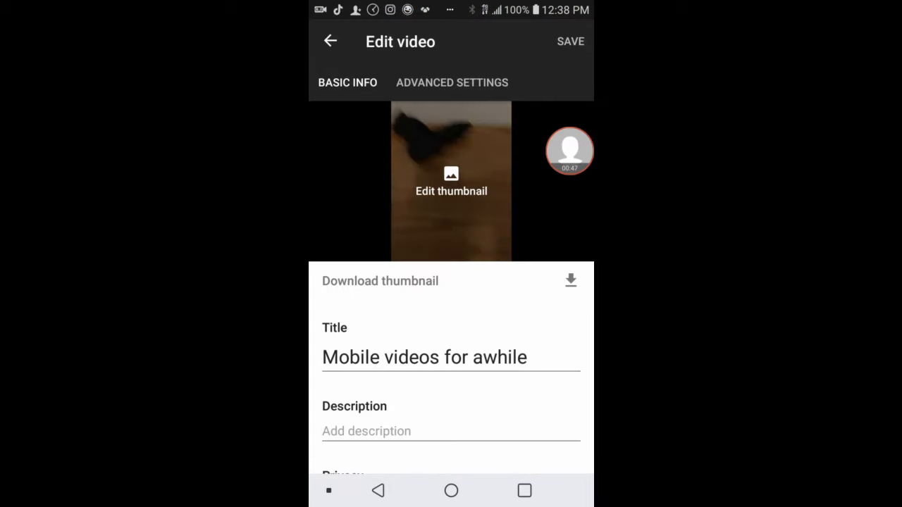
pyautogui.click(450, 182)
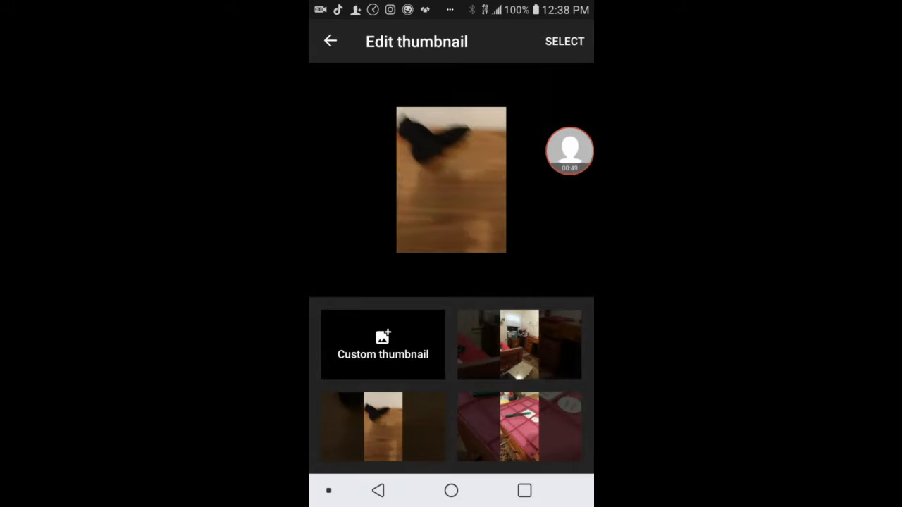
pyautogui.click(383, 345)
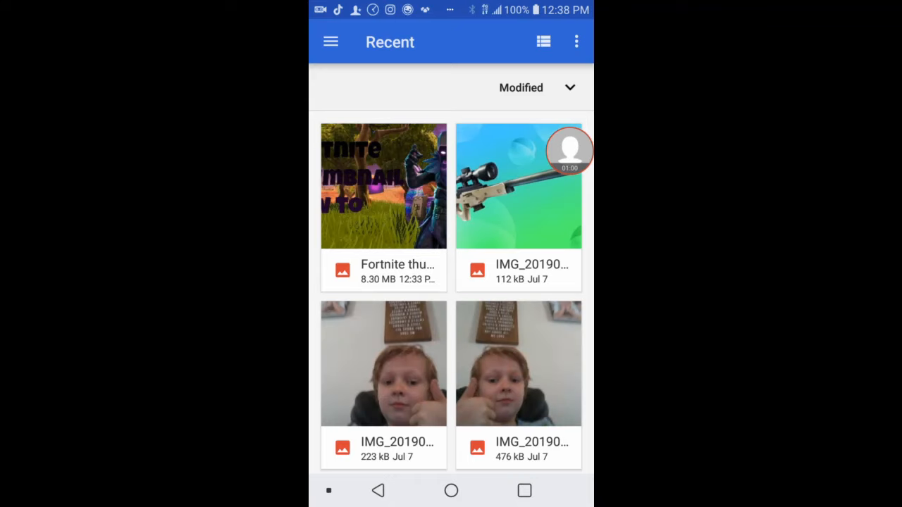
pyautogui.click(384, 187)
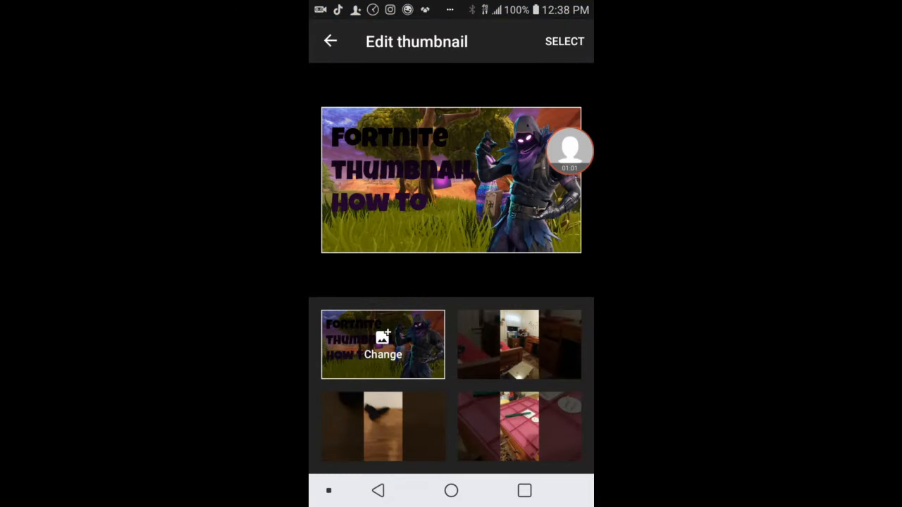
pyautogui.click(564, 41)
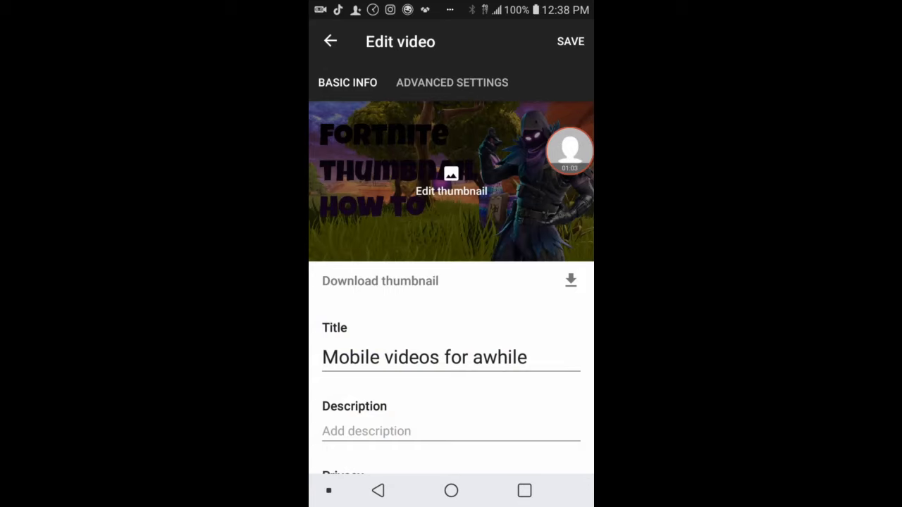
pyautogui.click(571, 41)
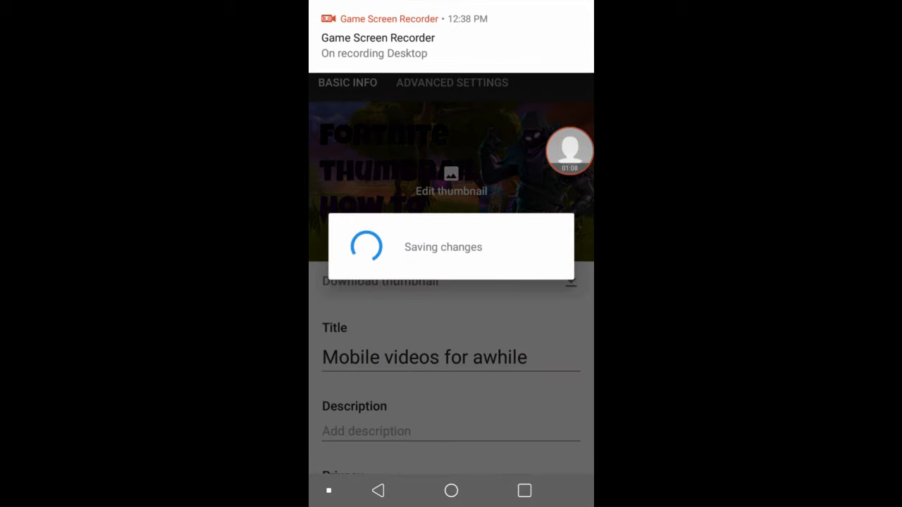
pyautogui.click(378, 490)
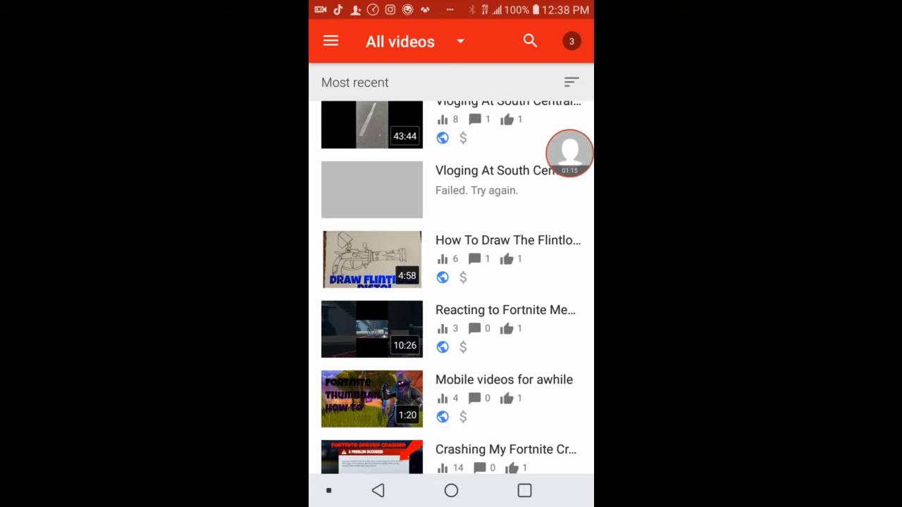
# Step: Return to the Windows desktop on the PC and minimize the Bandicam window
pyautogui.click(570, 153)
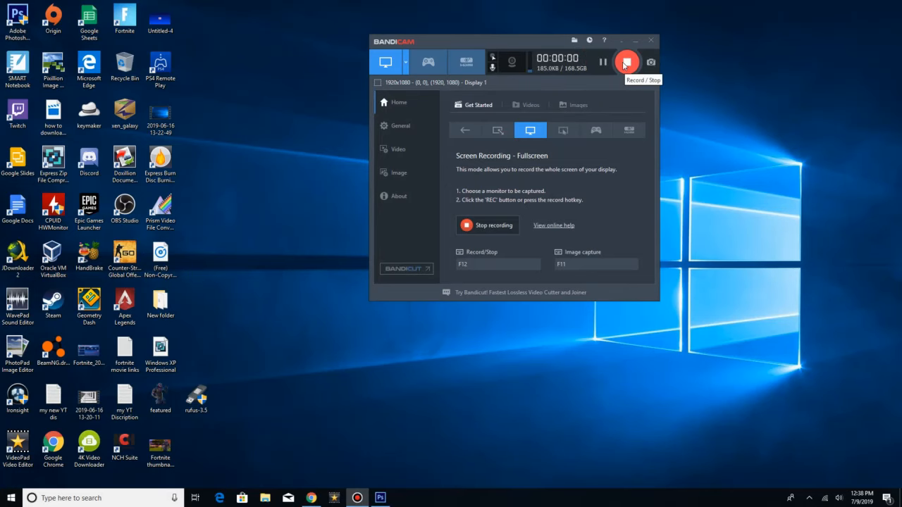
pyautogui.click(625, 63)
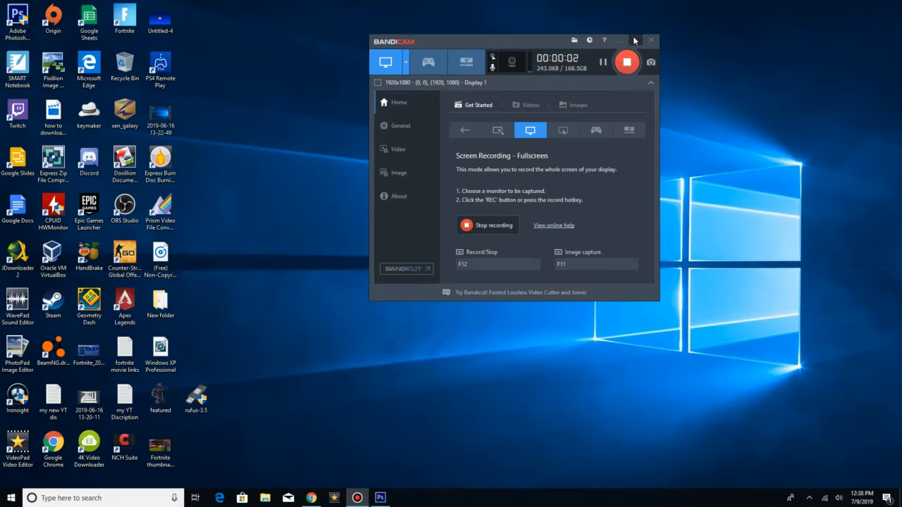
pyautogui.click(634, 41)
pyautogui.moveTo(673, 27); pyautogui.dragTo(28, 486)
pyautogui.click(289, 453)
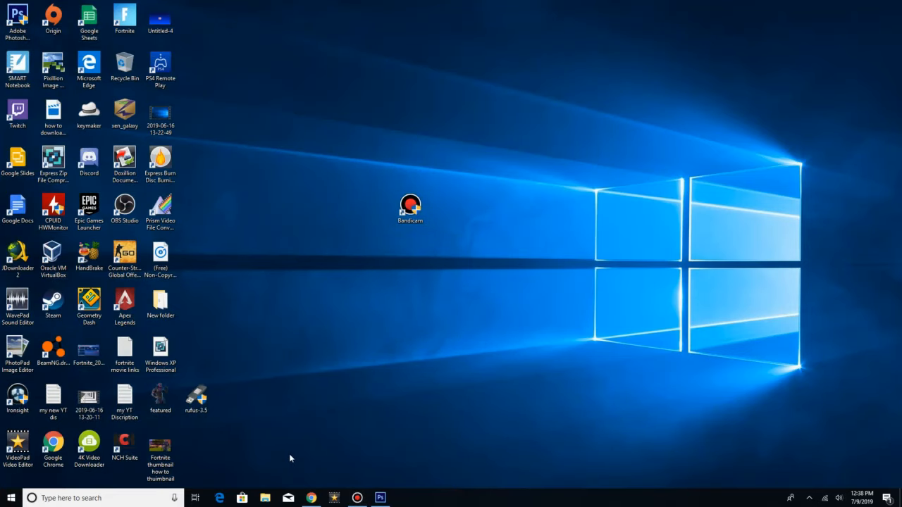
# Step: Switch to Chrome and reload the YouTube Studio details page of "Mobile videos for awhile"
pyautogui.click(311, 498)
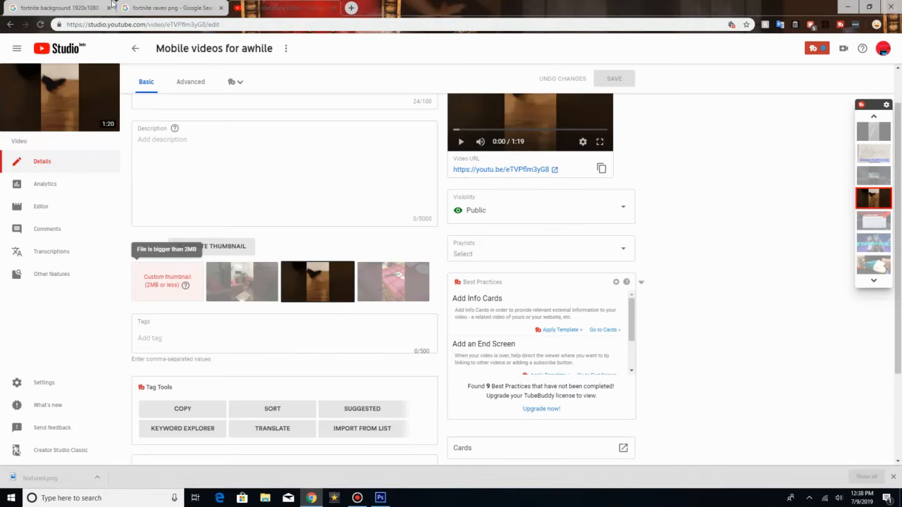
pyautogui.click(40, 24)
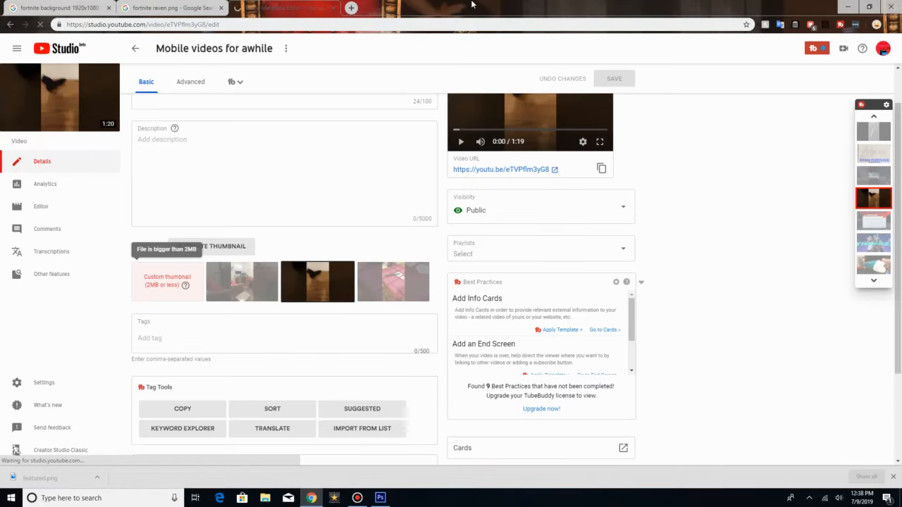
pyautogui.moveTo(473, 5)
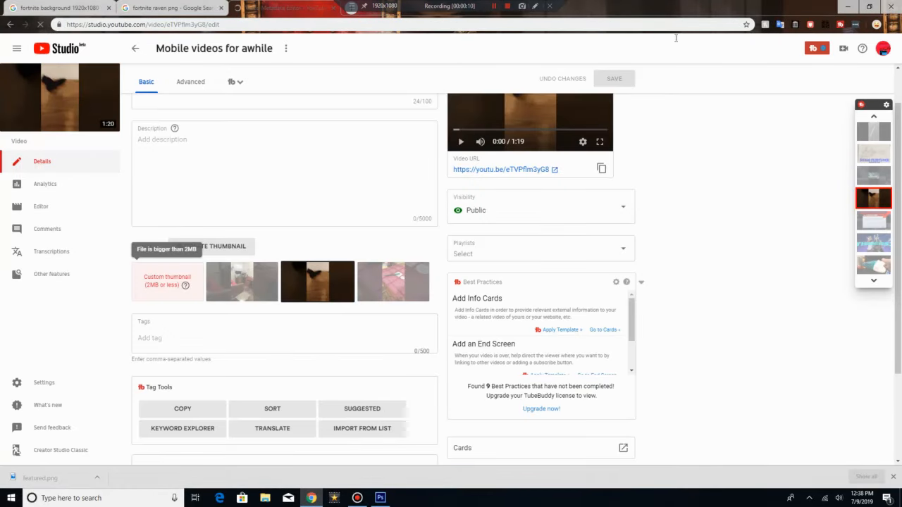